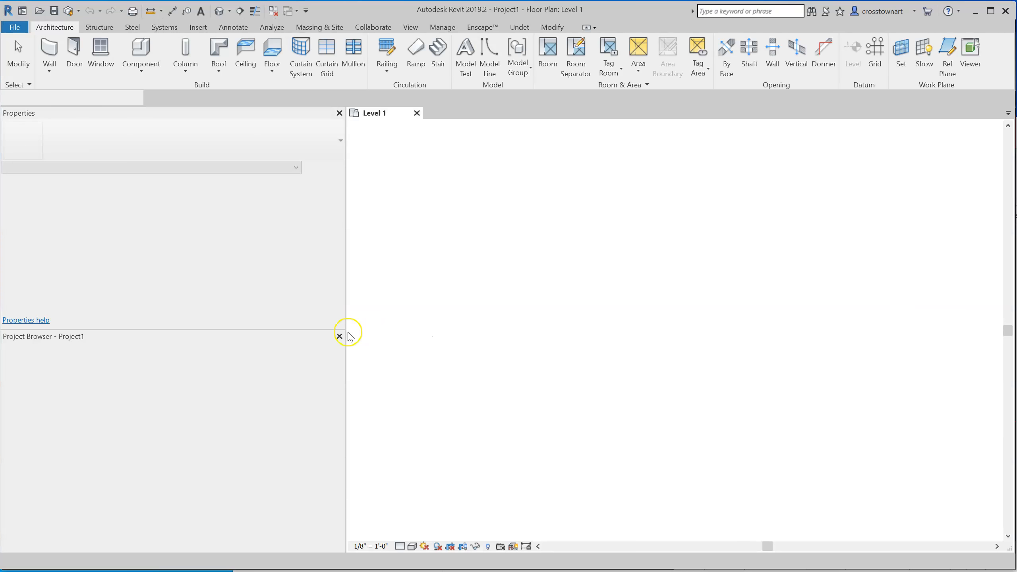
- Narrow the docked side palettes and link 20_Somerset_5th_Floor.dwg from the S: drive's 20 Somerset project folder into the Level 1 plan
left_click_drag(345, 285, 277, 283)
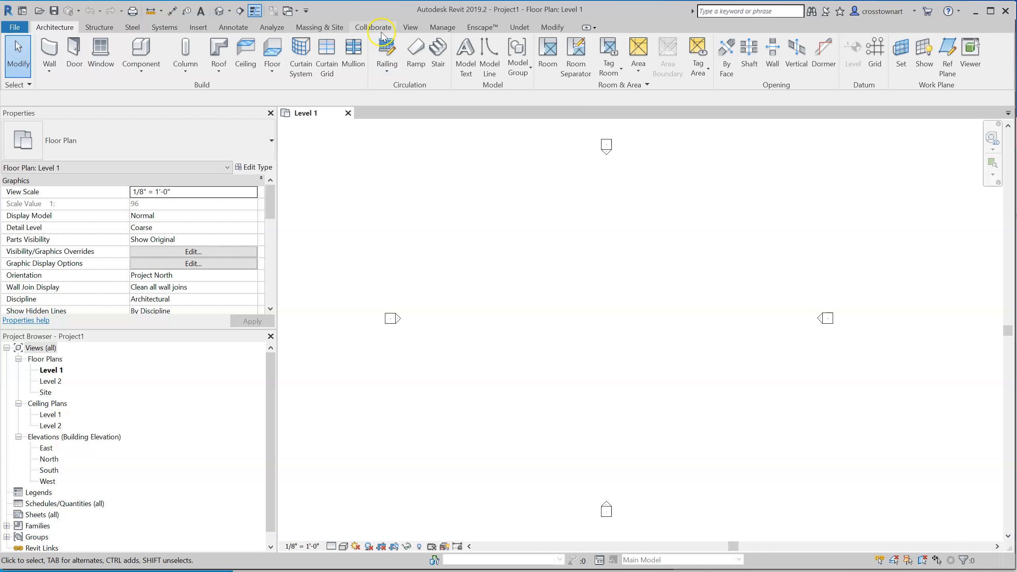
left_click(198, 28)
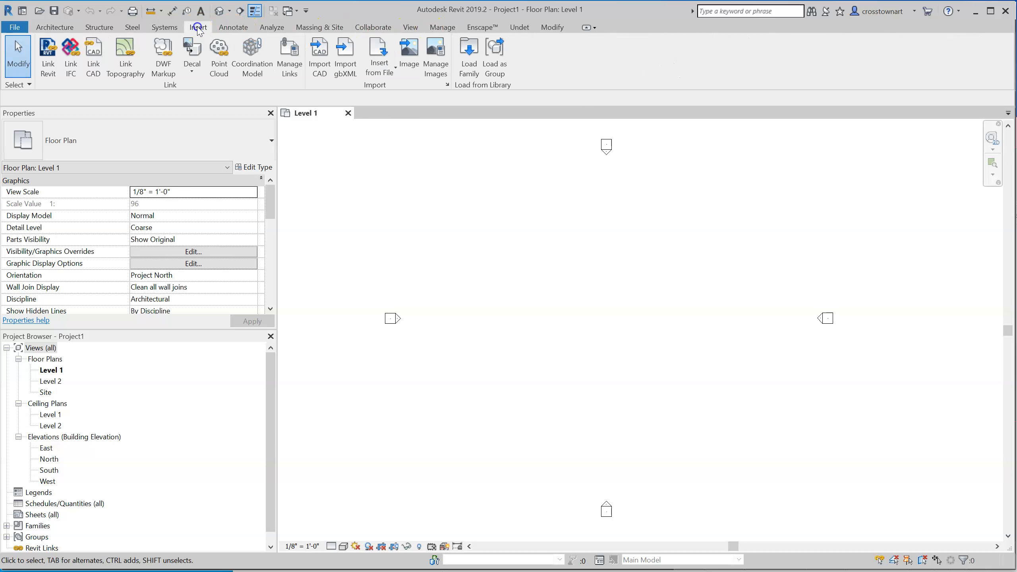
left_click(93, 58)
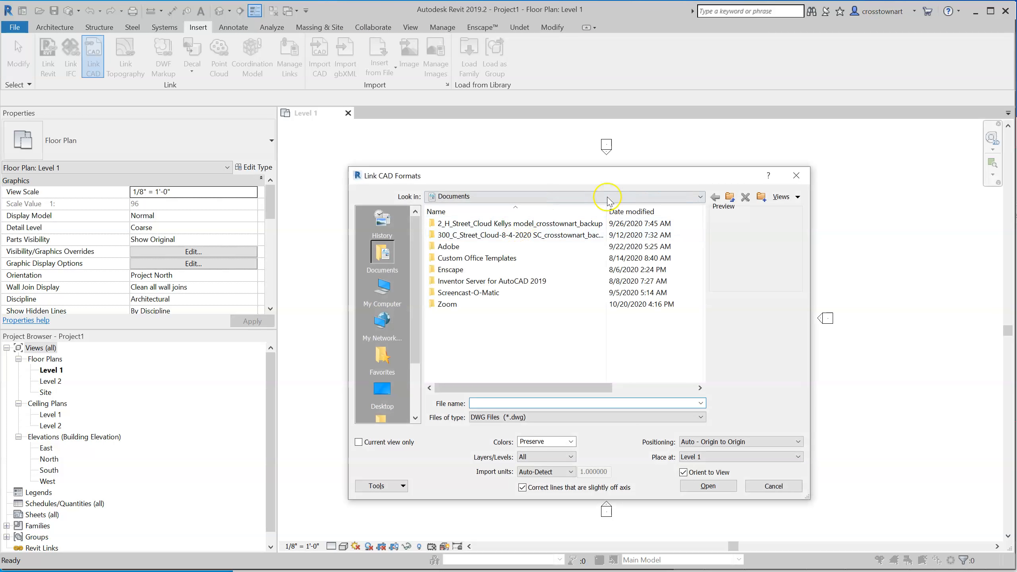
left_click(630, 195)
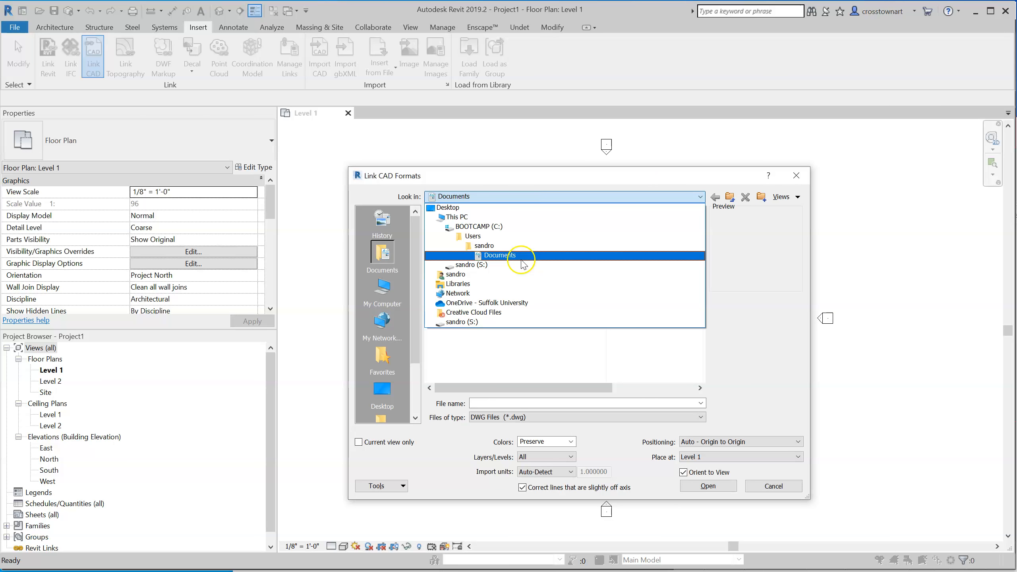
left_click(518, 265)
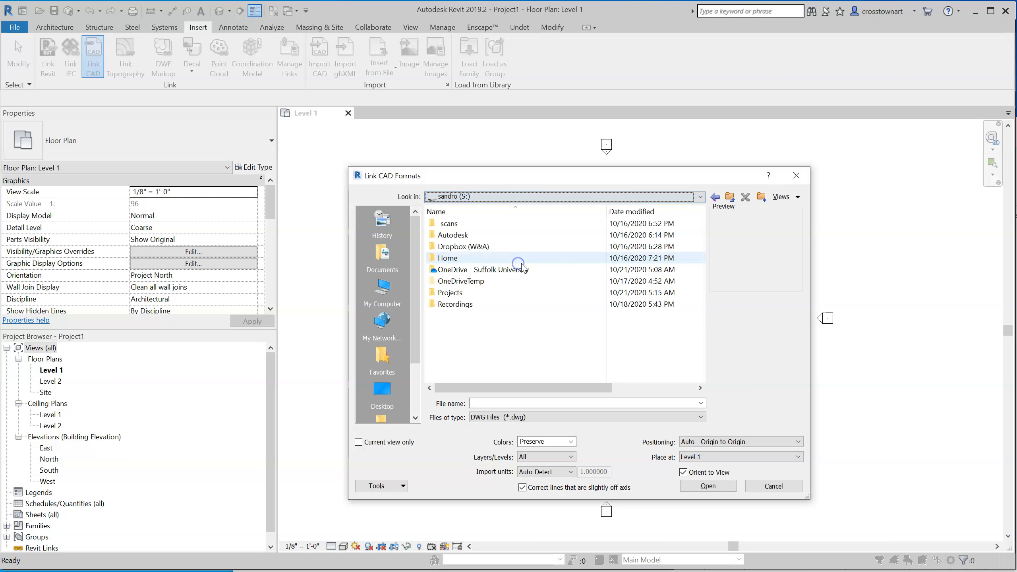
double_click(484, 301)
scroll(482, 303, "down", 7)
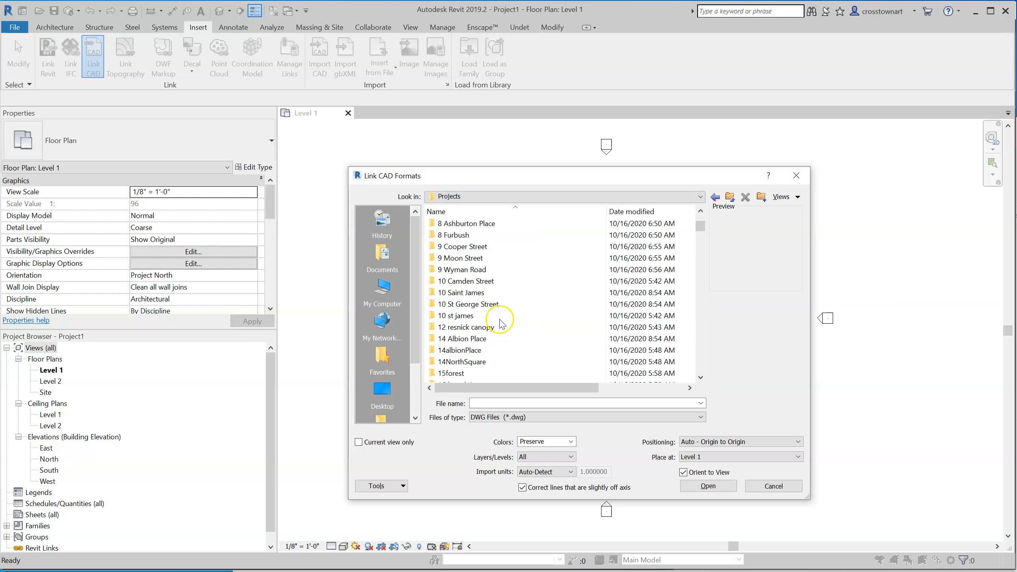
left_click(451, 361)
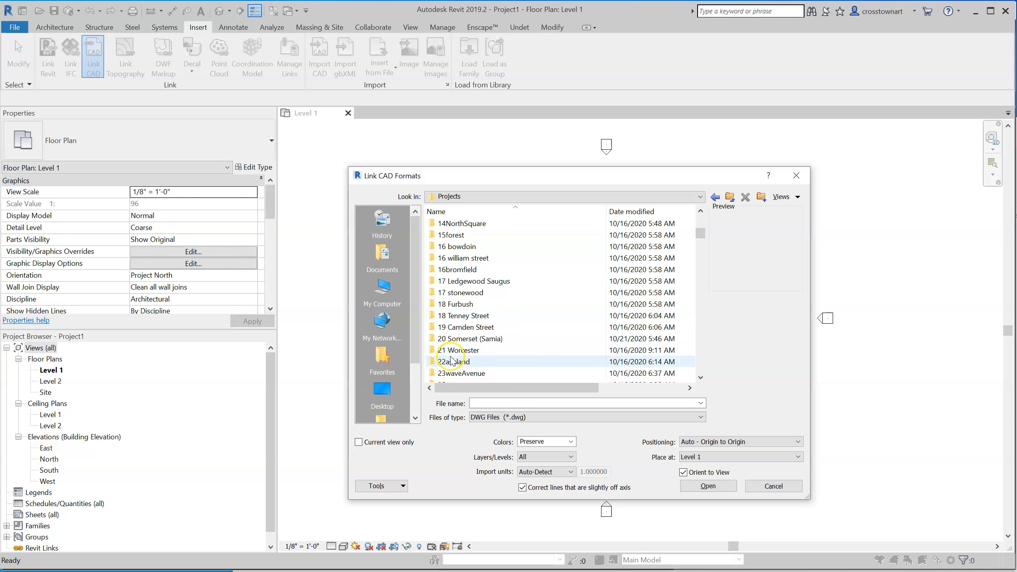
double_click(469, 339)
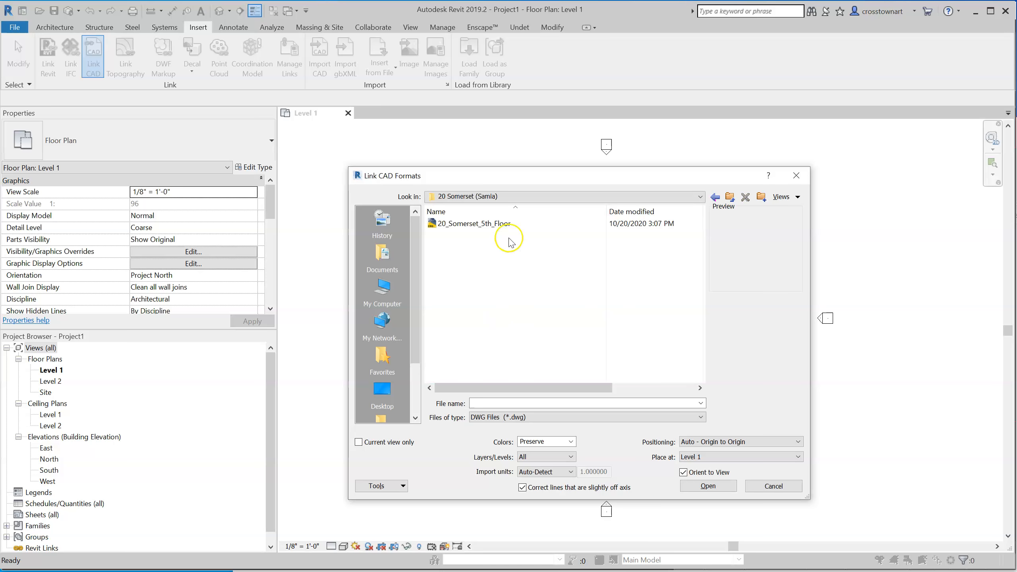
left_click(496, 223)
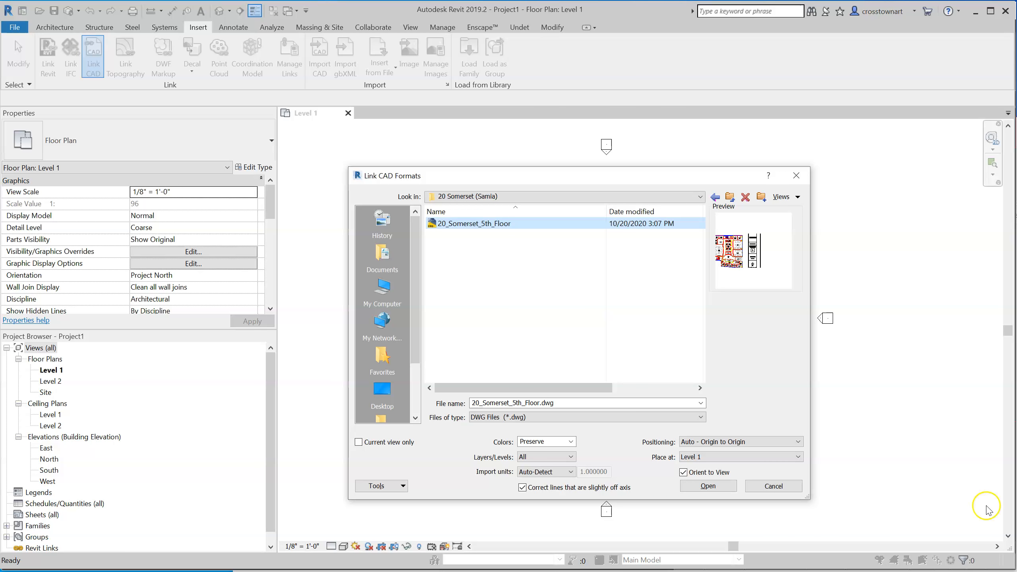
left_click(705, 489)
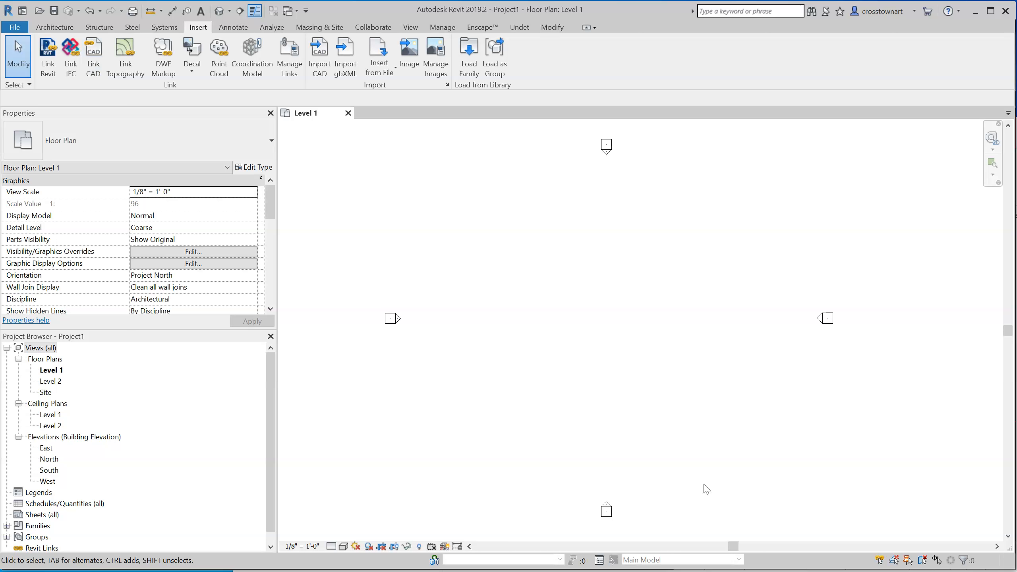
- Move the linked floor plan drawing into the area between the four elevation markers
scroll(613, 359, "down", 6)
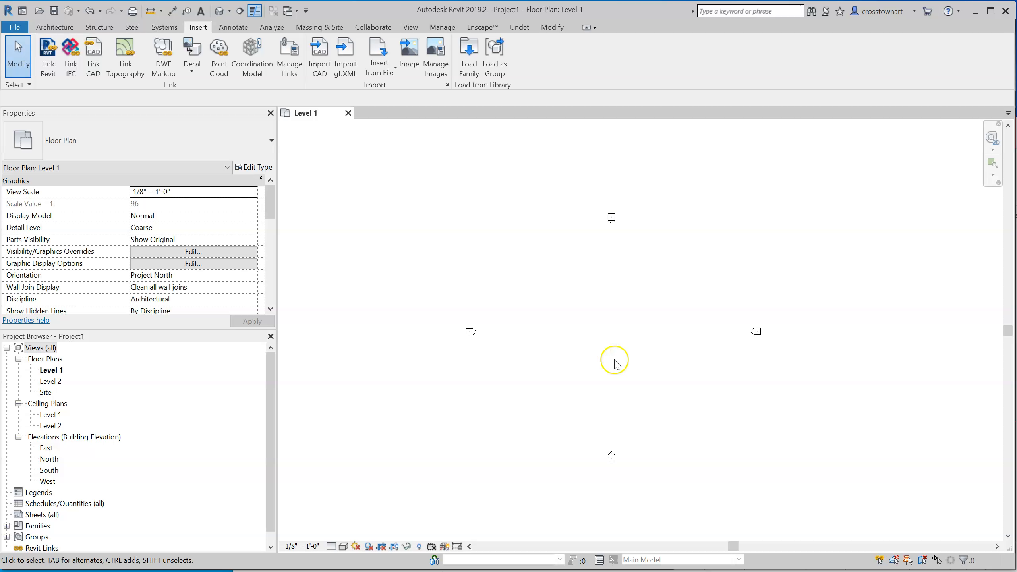
scroll(612, 396, "down", 2)
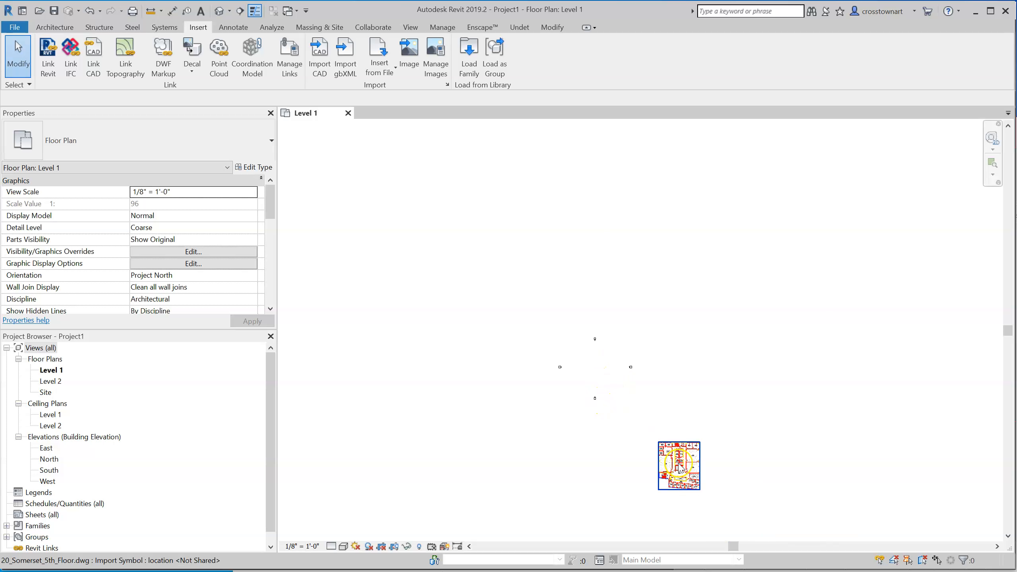
left_click(714, 479)
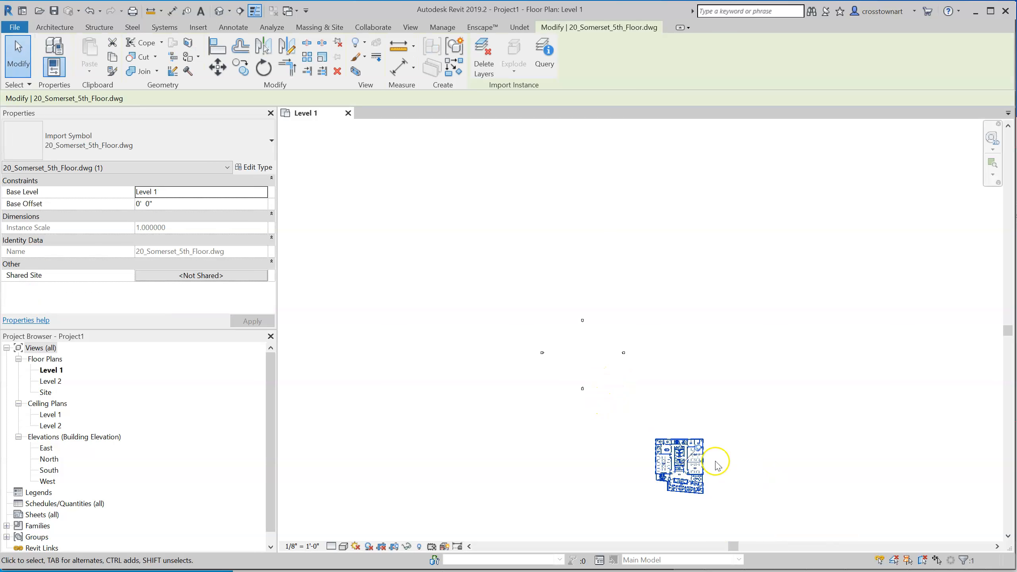
left_click(765, 460)
left_click(700, 460)
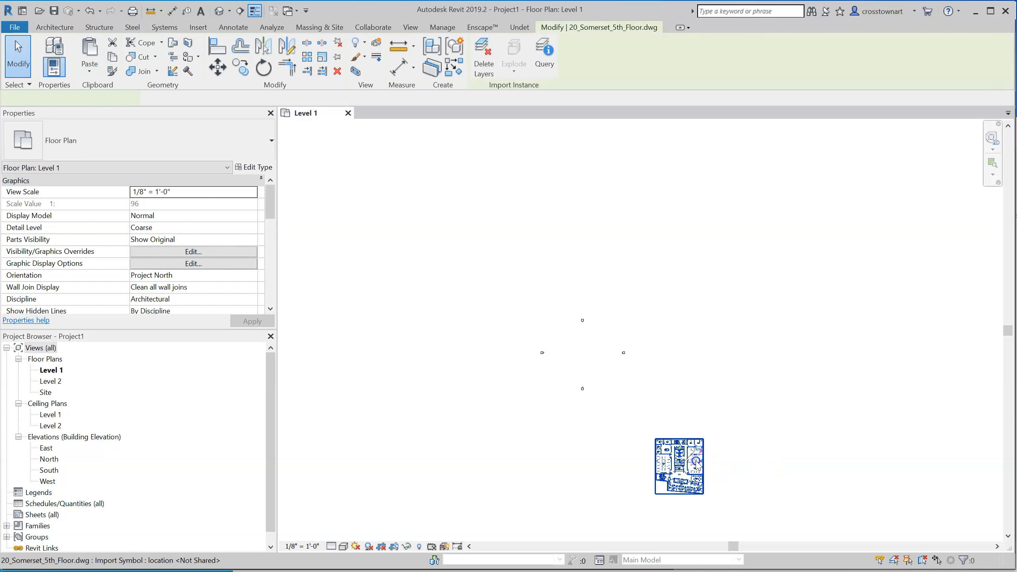
left_click_drag(675, 431, 600, 353)
left_click(675, 424)
scroll(598, 338, "up", 3)
scroll(596, 405, "up", 5)
scroll(573, 458, "up", 2)
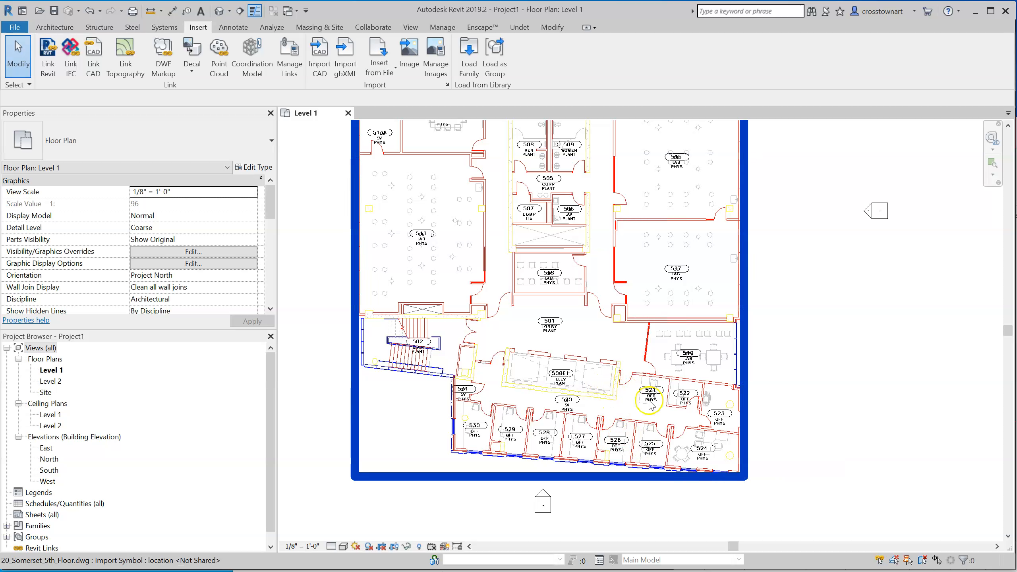
- Switch to AutoCAD and examine the column hatches and outlines in 20_Somerset_5th_Floor.dwg, selecting a column edge beside room 516
left_click(925, 559)
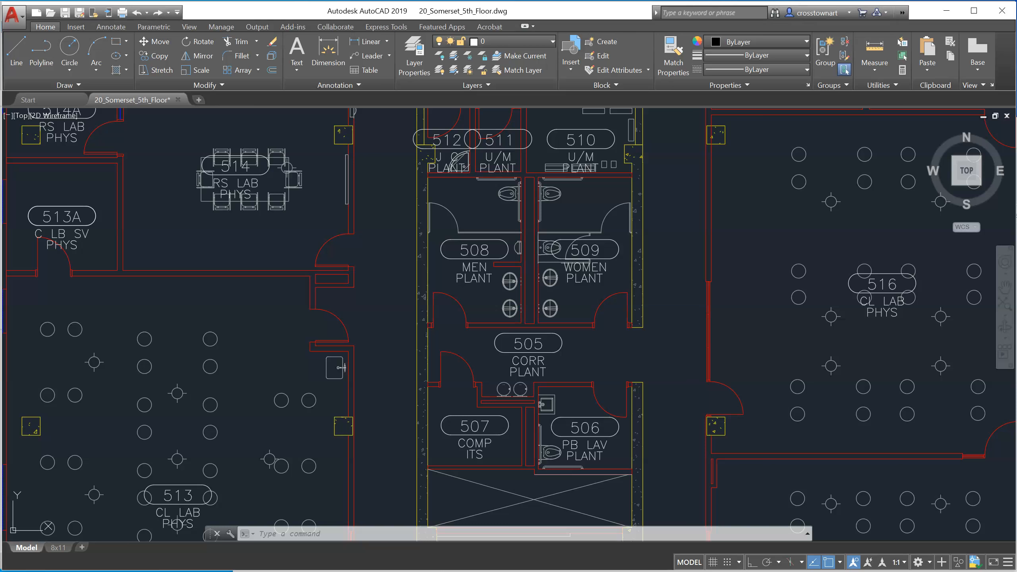
scroll(572, 392, "down", 3)
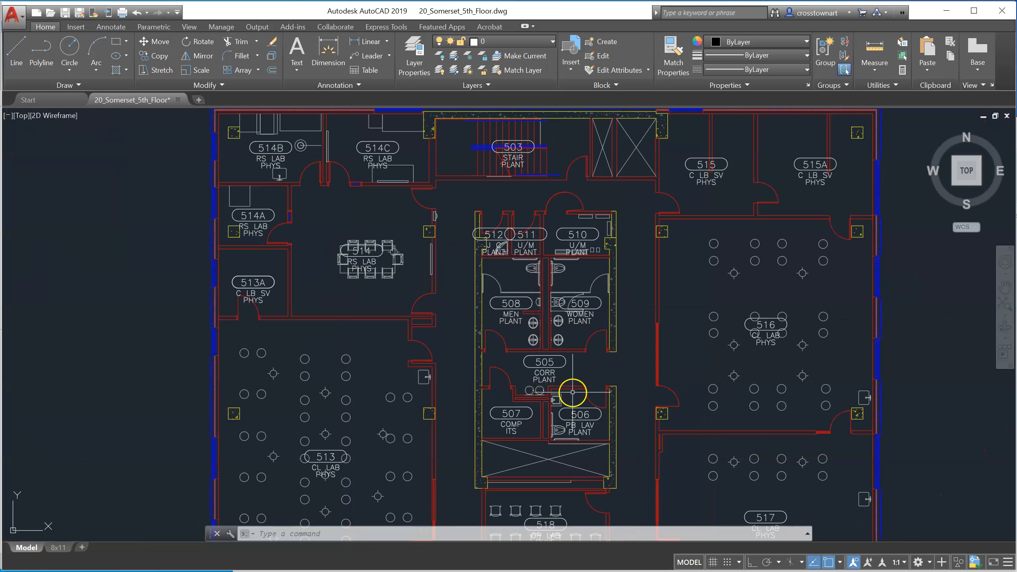
scroll(663, 370, "down", 4)
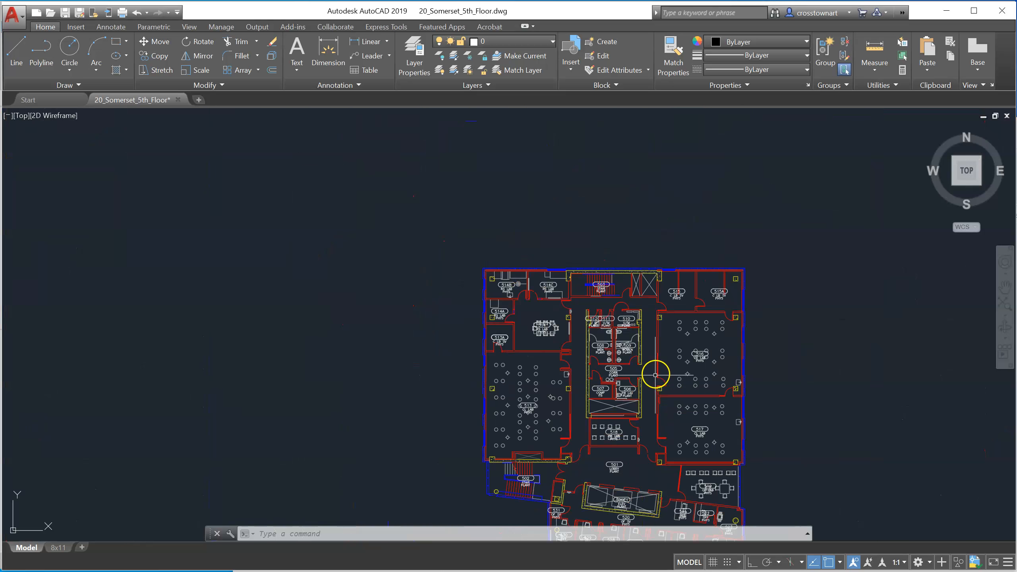
scroll(668, 479, "up", 2)
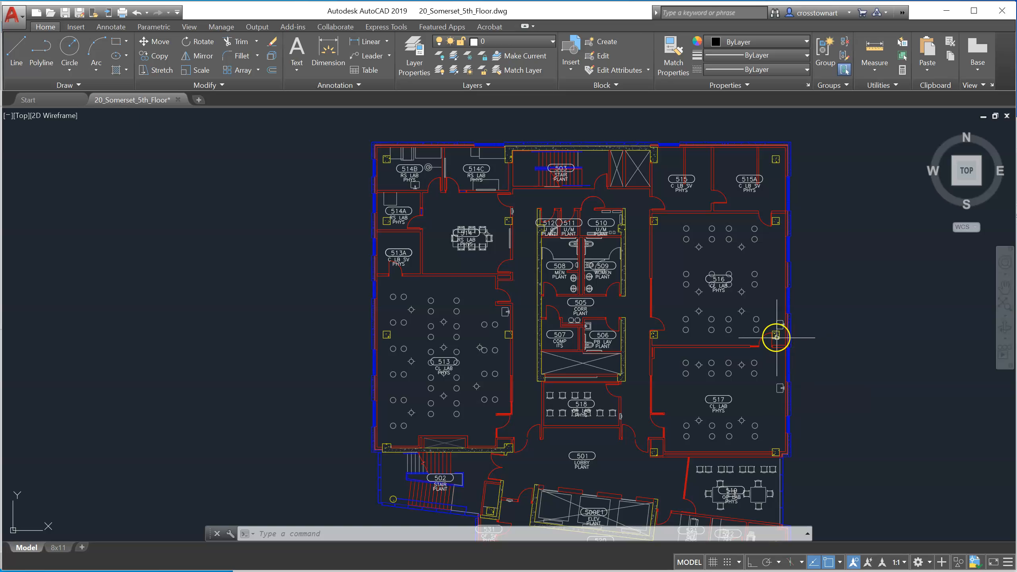
scroll(776, 336, "up", 8)
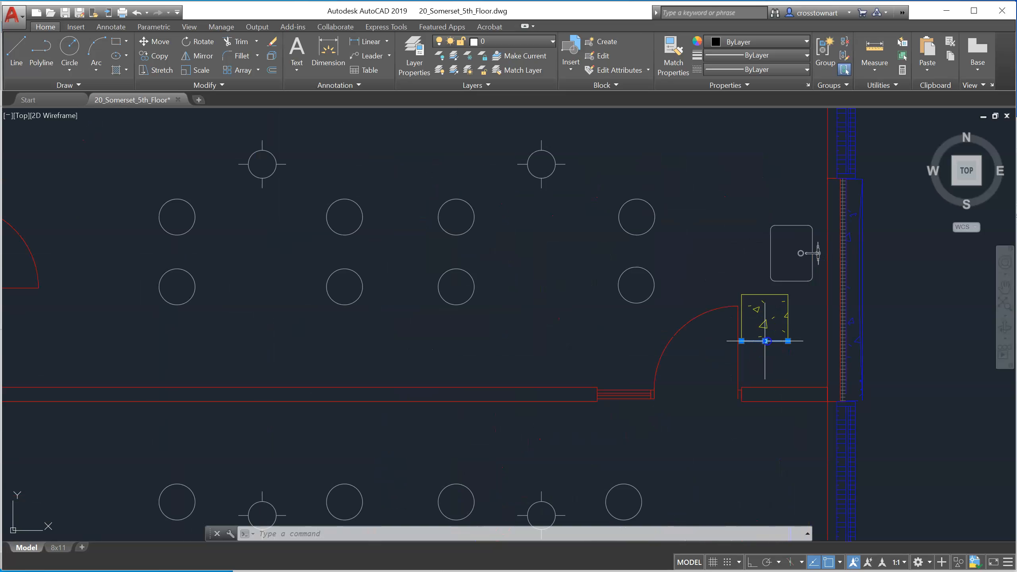
left_click(766, 341)
key("Escape")
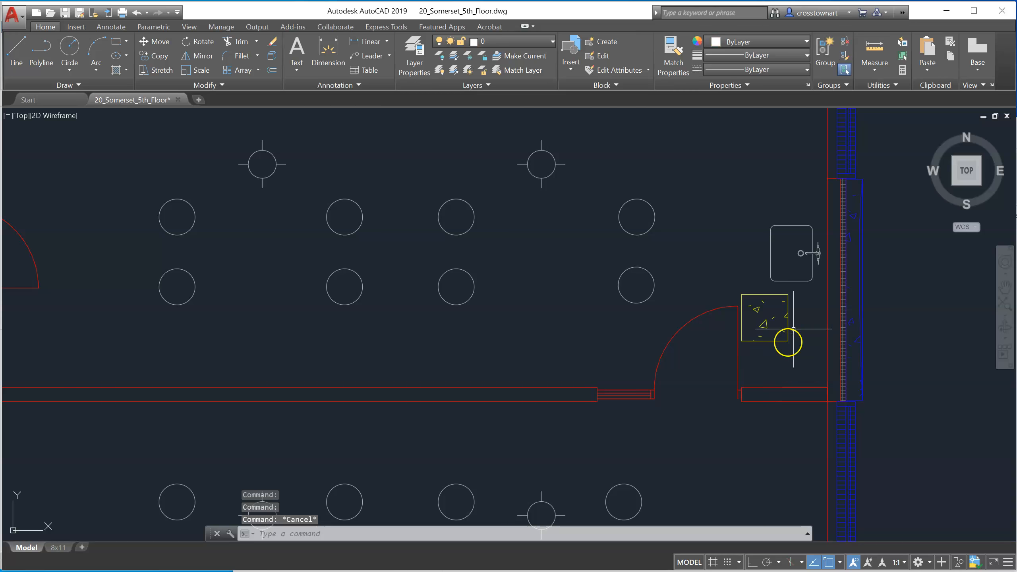
scroll(787, 340, "down", 4)
scroll(735, 340, "down", 3)
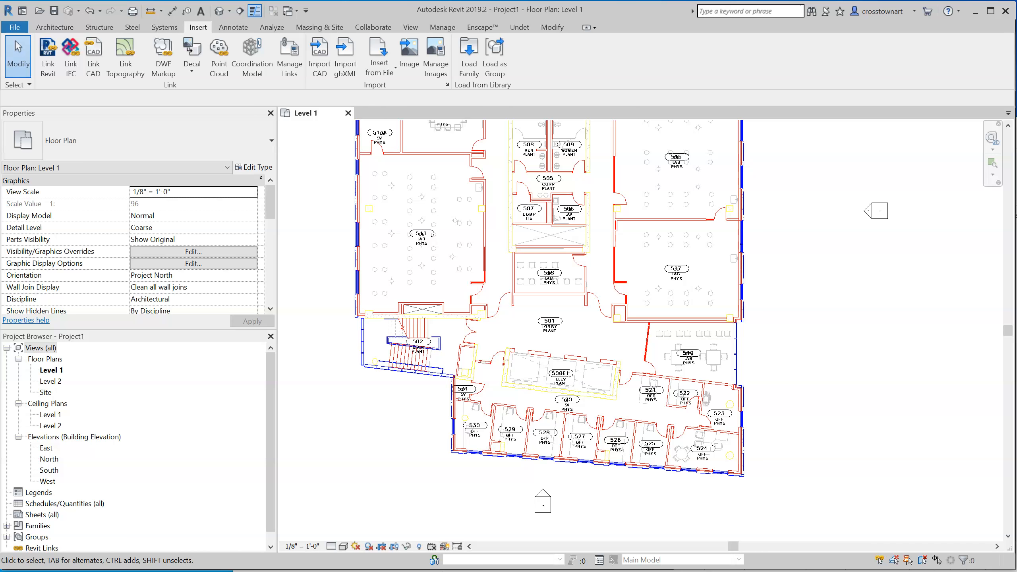
- Return to Revit and expand the linked drawing's layers under the imported categories of Level 1's Visibility/Graphic Overrides
scroll(448, 377, "up", 2)
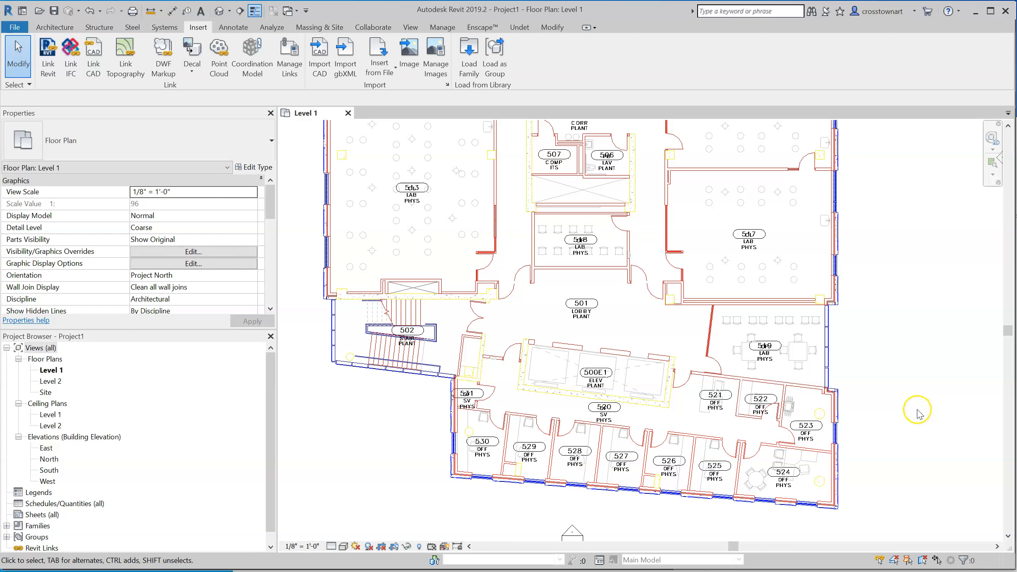
key("v")
key("g")
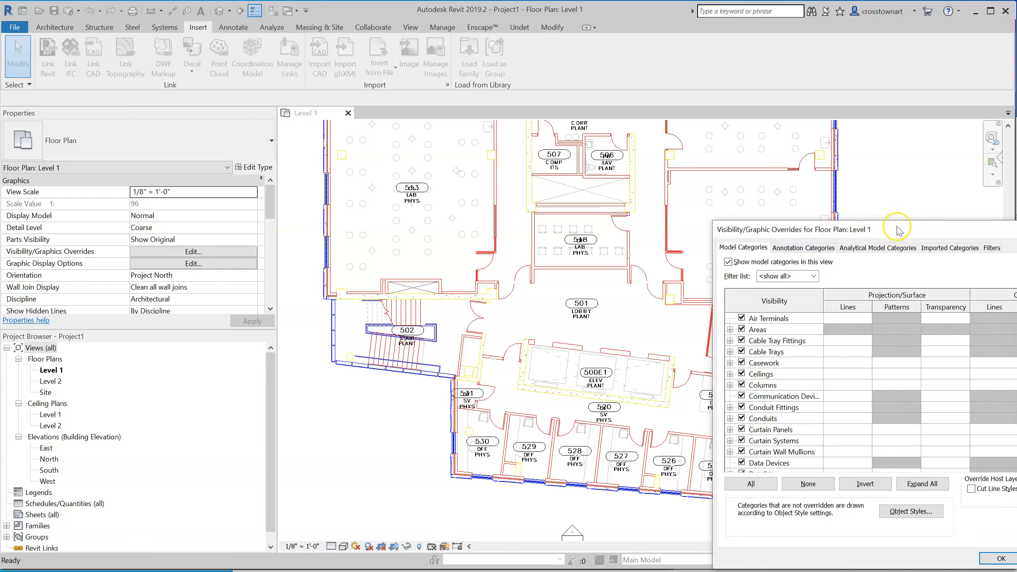
left_click_drag(900, 230, 601, 176)
left_click(648, 192)
left_click(441, 259)
left_click(428, 245)
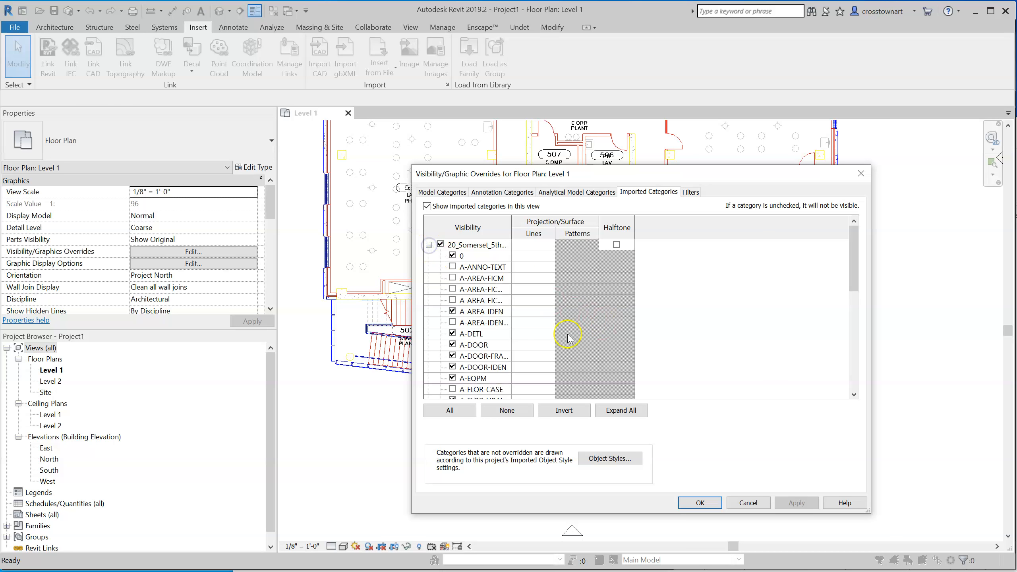
- Override the projection line color of the linked drawing's S-COLS layer with blue RGB 000-128-255
scroll(549, 337, "down", 2)
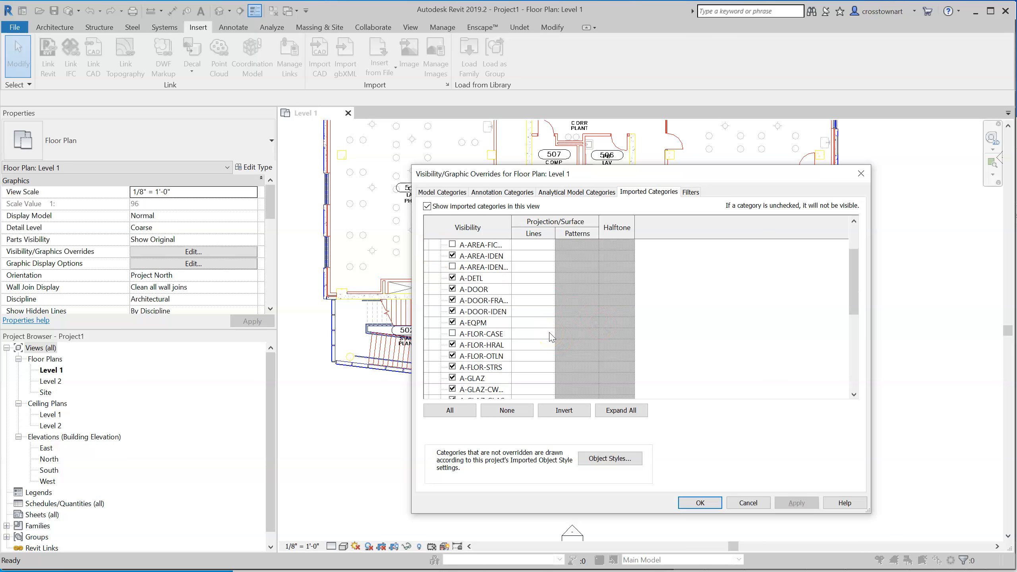
scroll(532, 337, "down", 2)
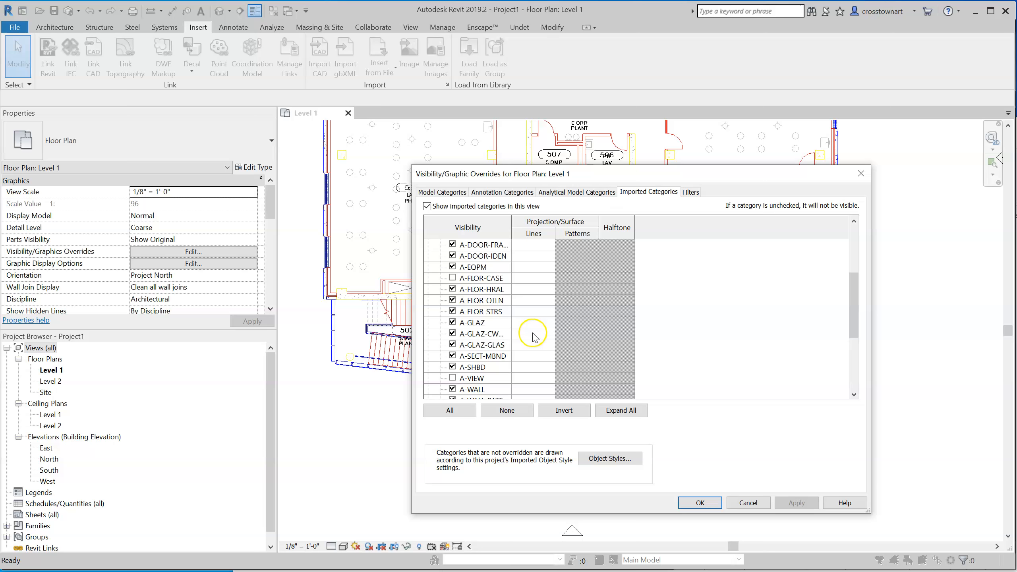
left_click_drag(850, 311, 845, 357)
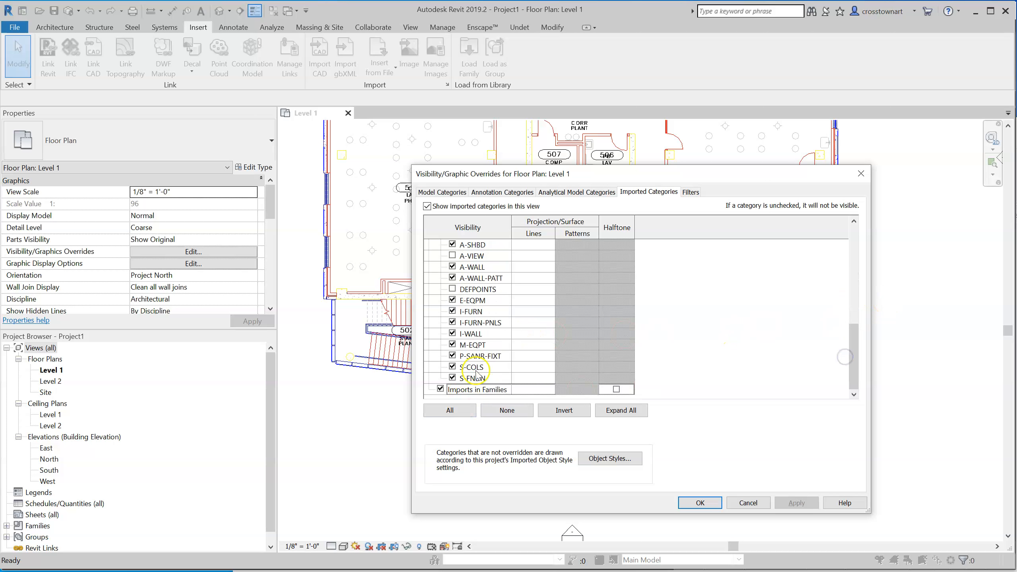
left_click(516, 368)
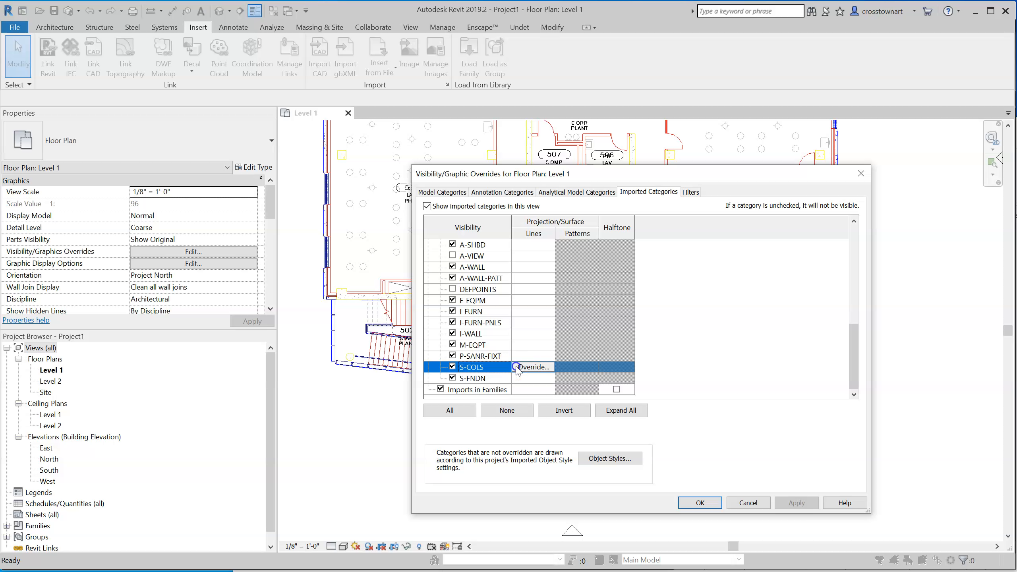
left_click(522, 367)
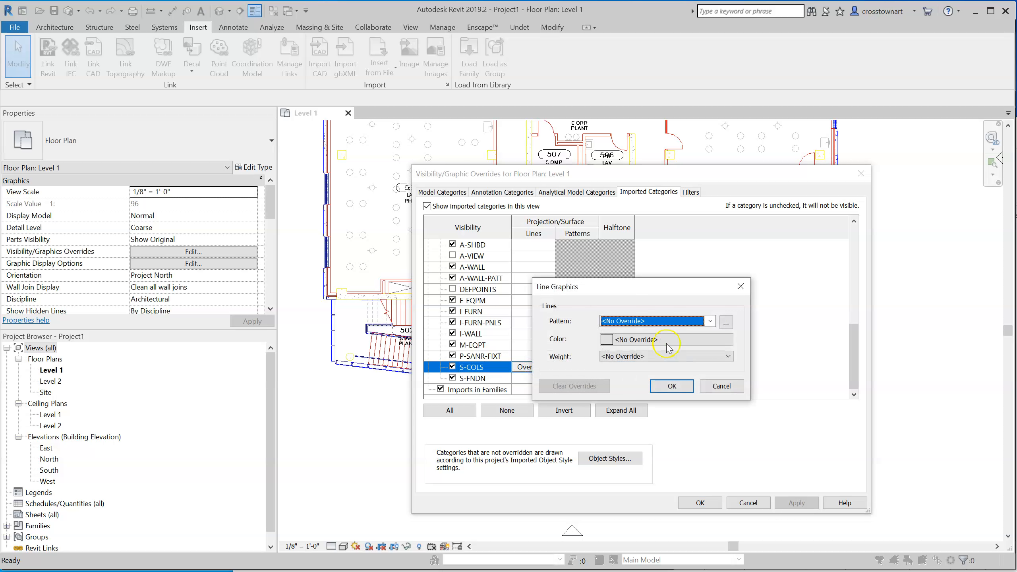
left_click(635, 338)
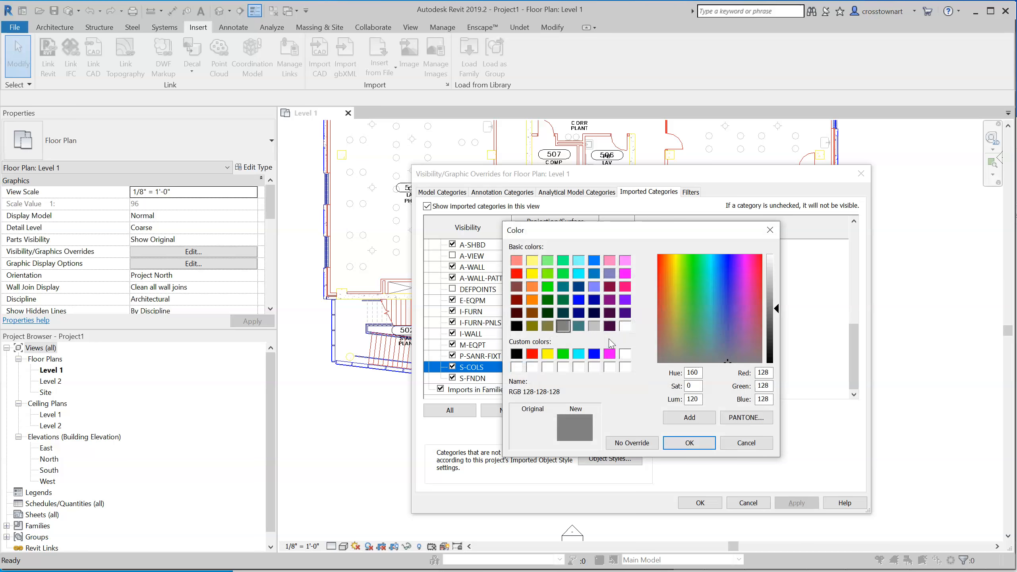
left_click(594, 260)
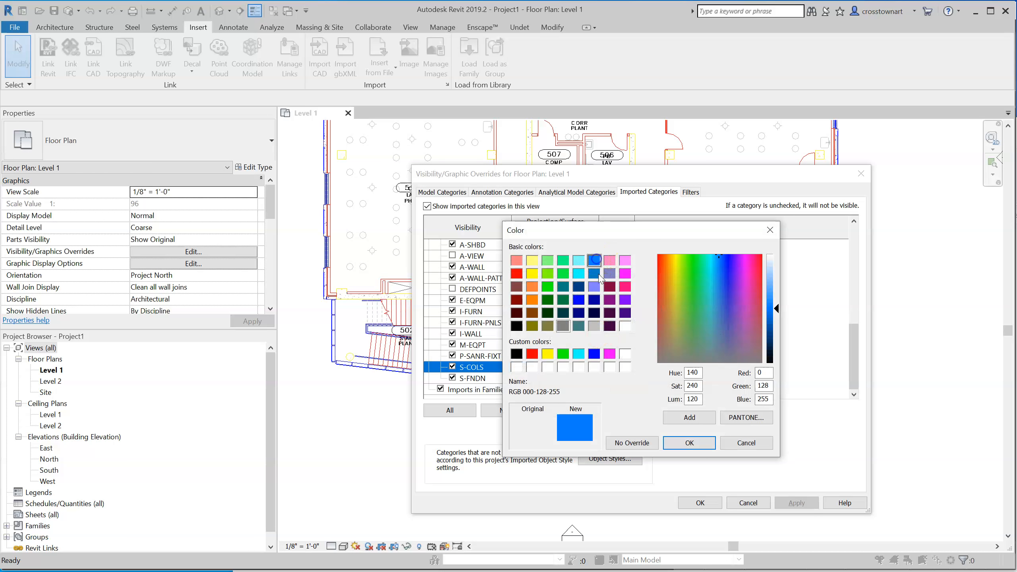
left_click(690, 443)
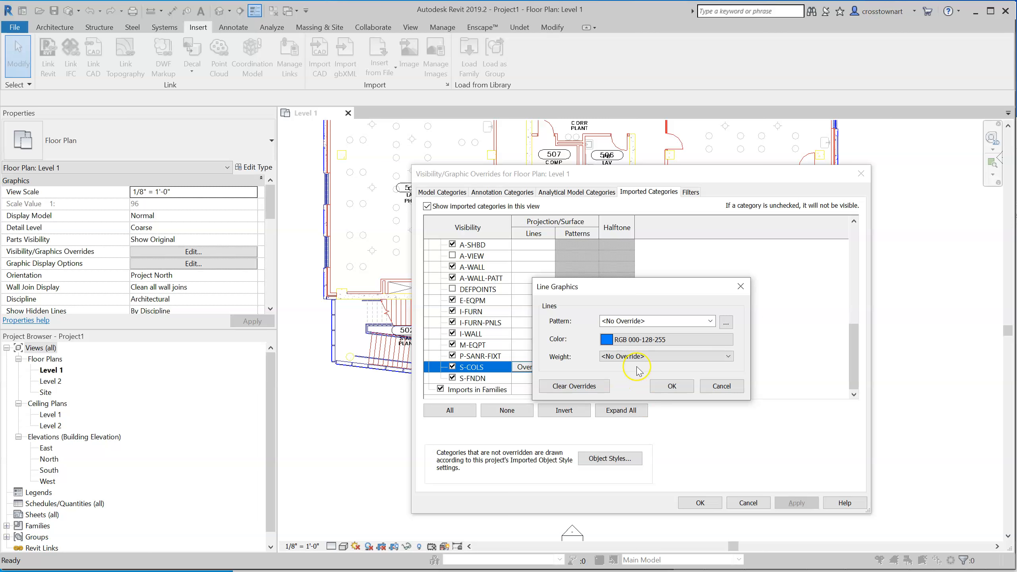
left_click(671, 386)
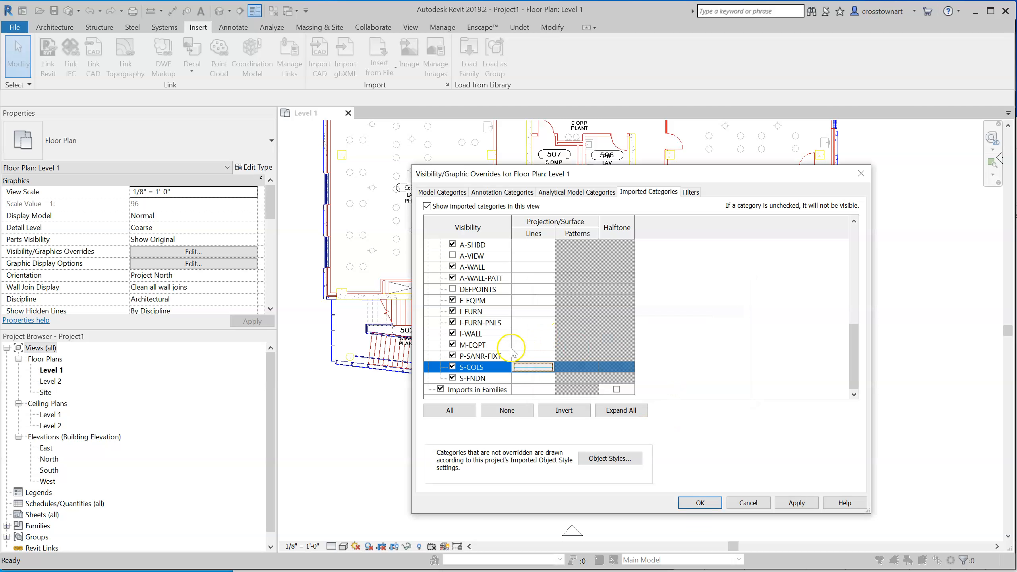
- Apply the layer color override to Level 1 and inspect the recolored columns around lobby 501
scroll(511, 376, "up", 1)
scroll(511, 376, "up", 2)
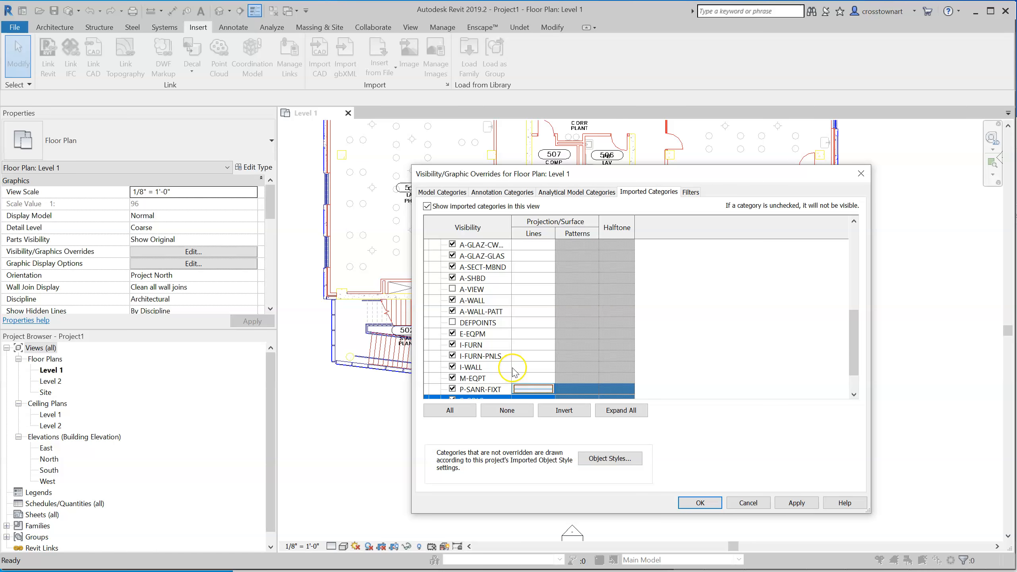
left_click(700, 503)
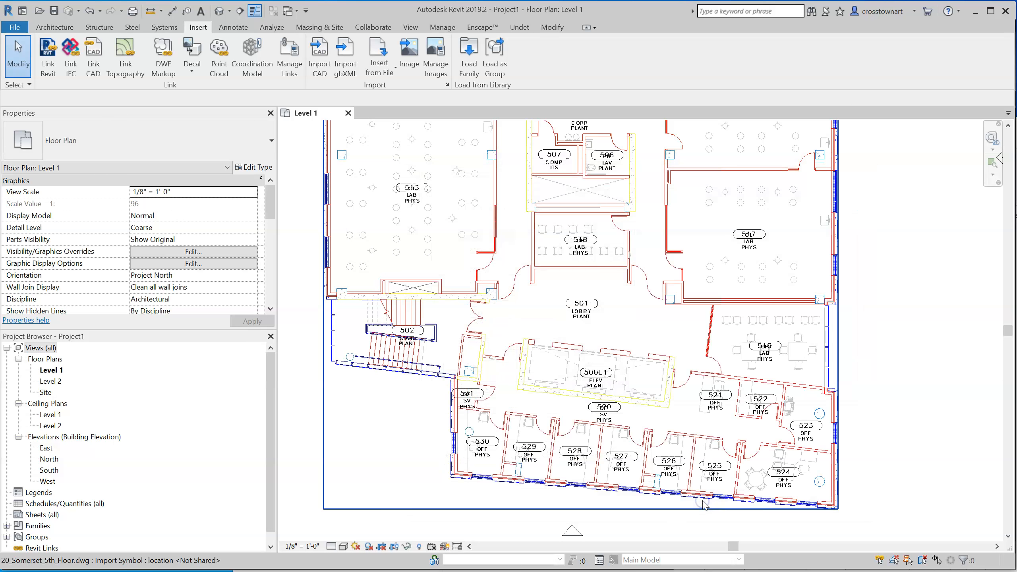
scroll(699, 286, "up", 3)
scroll(696, 284, "up", 6)
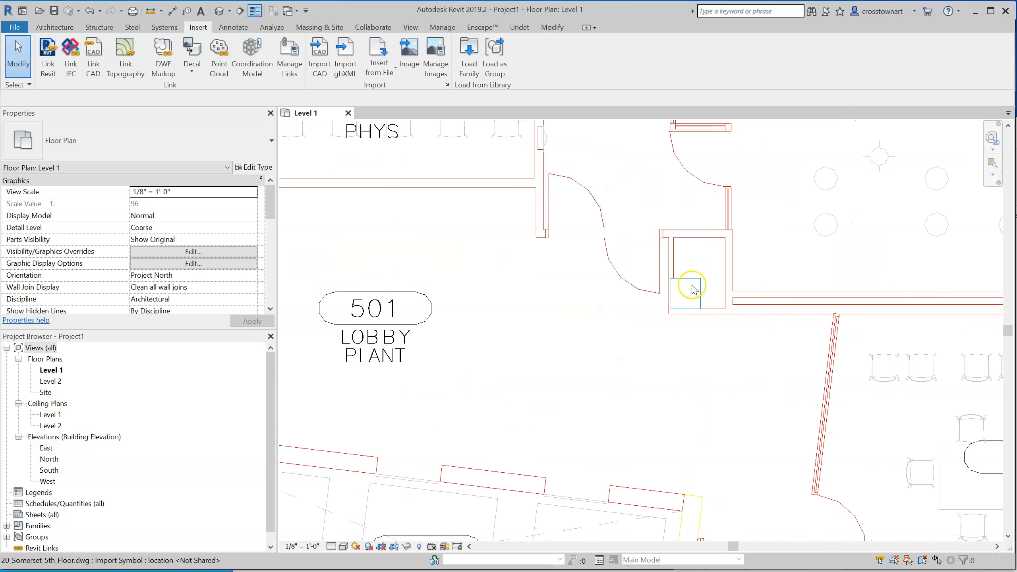
scroll(699, 346, "down", 6)
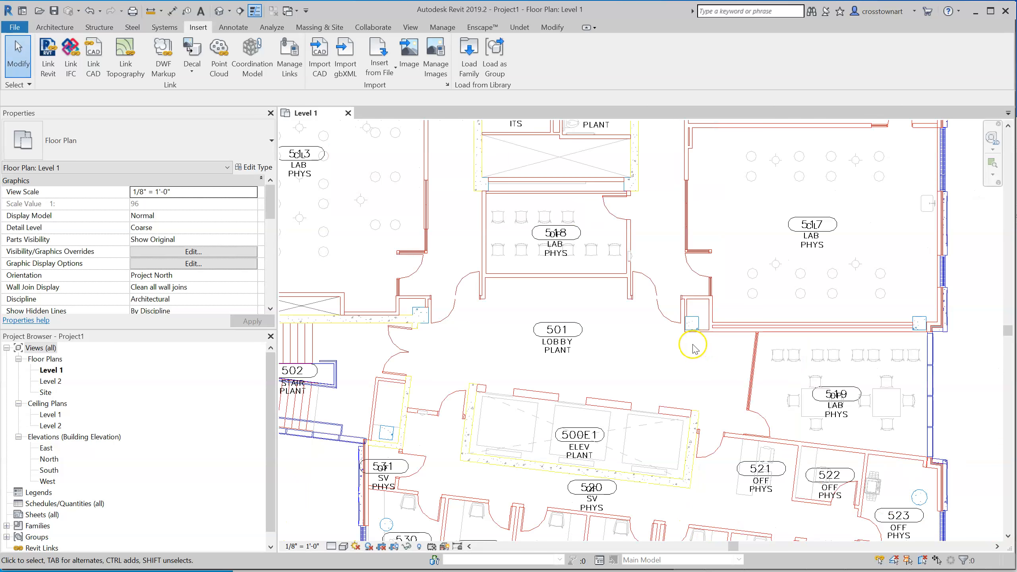
scroll(697, 348, "down", 2)
scroll(705, 349, "down", 1)
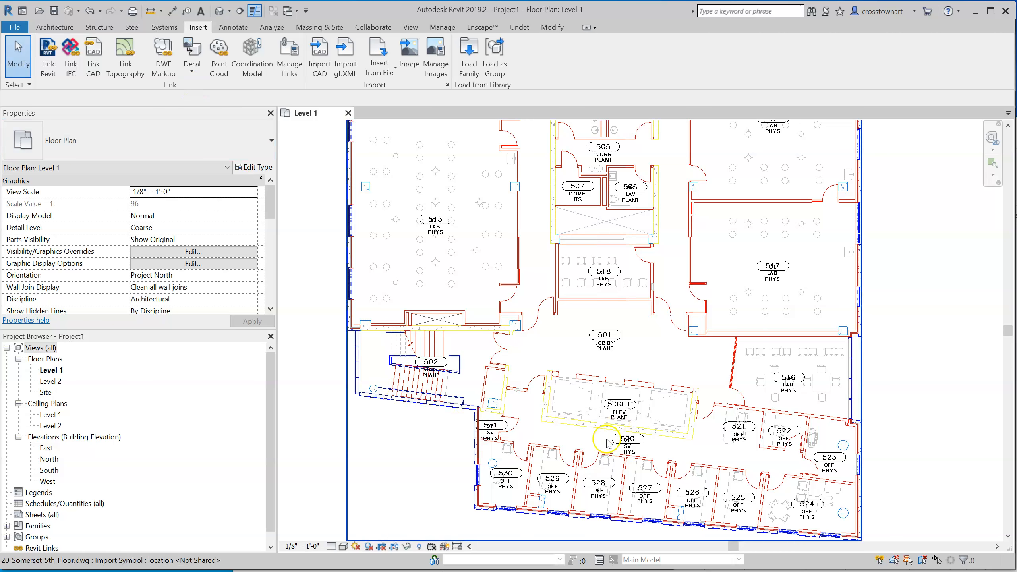
scroll(582, 443, "down", 1)
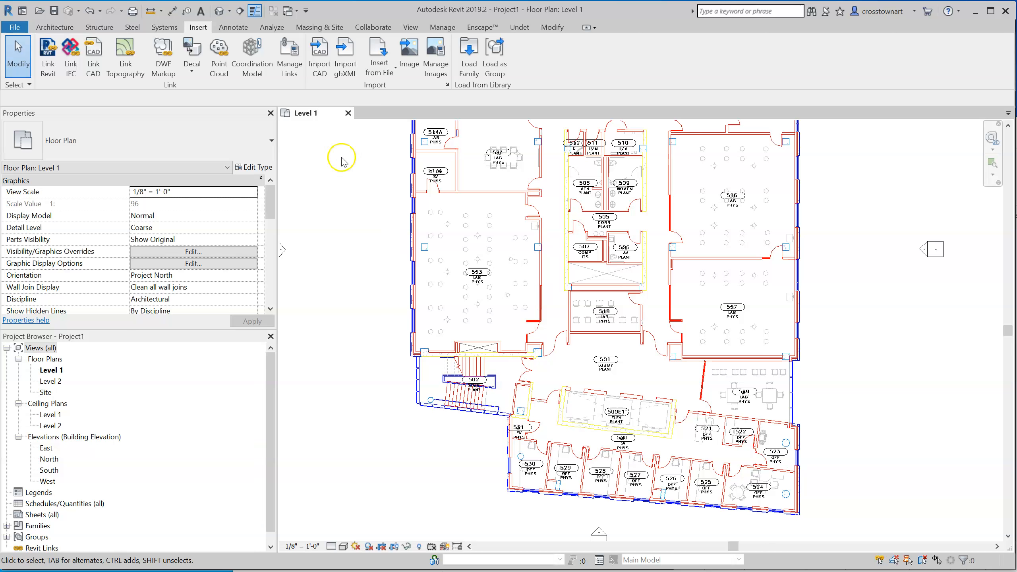
scroll(555, 375, "up", 1)
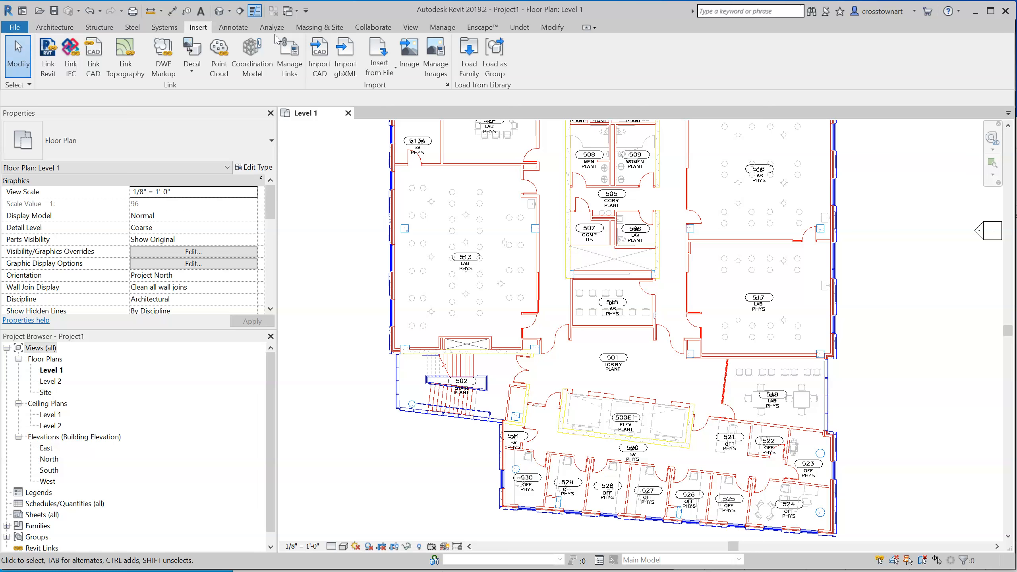
- Draw a horizontal grid line along the column row south of room 513, from the column beside lobby 501 to outside the west wall
left_click(60, 27)
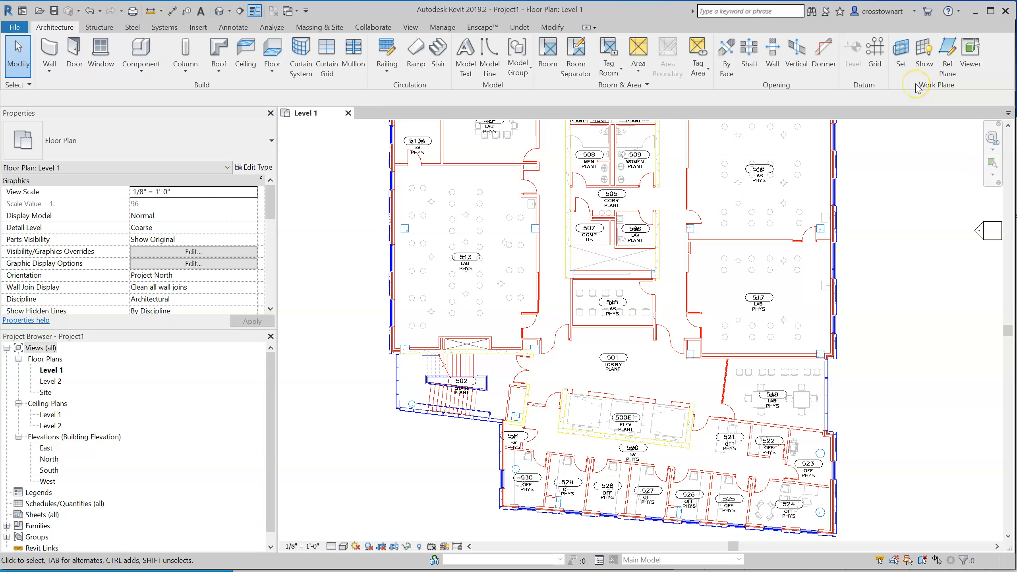
left_click(875, 52)
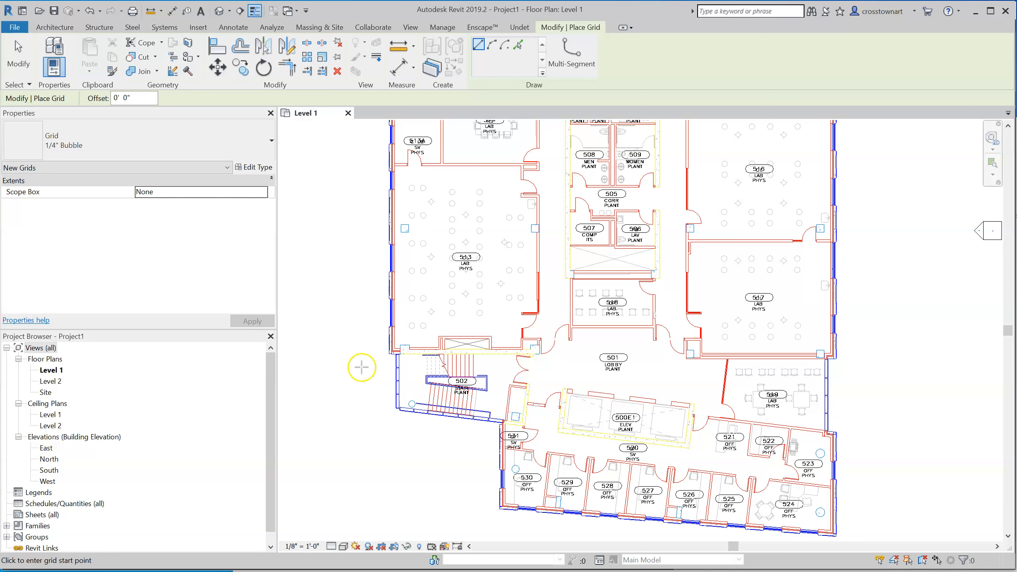
scroll(467, 346, "down", 1)
scroll(487, 348, "down", 1)
scroll(464, 345, "up", 2)
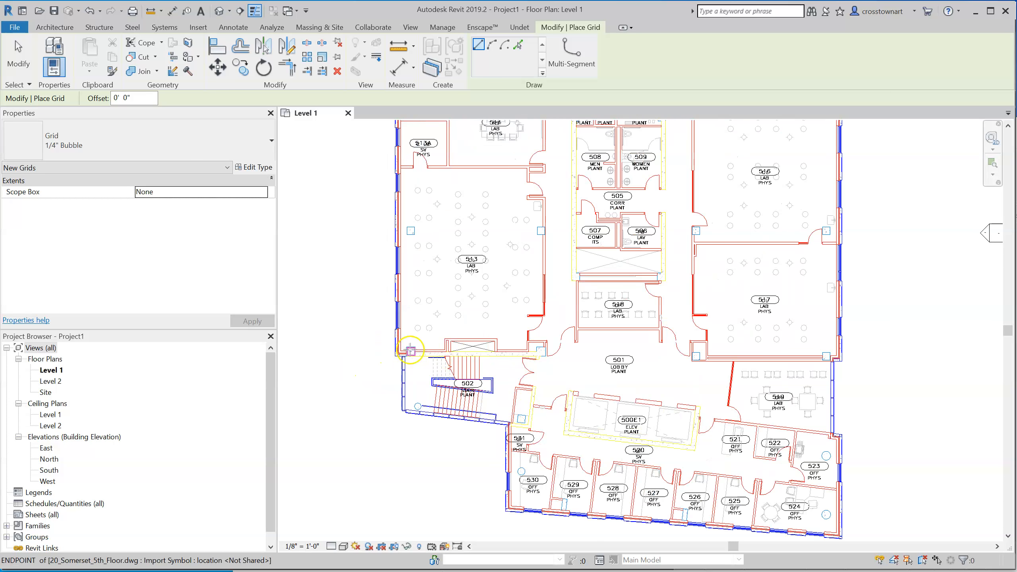
scroll(411, 351, "up", 2)
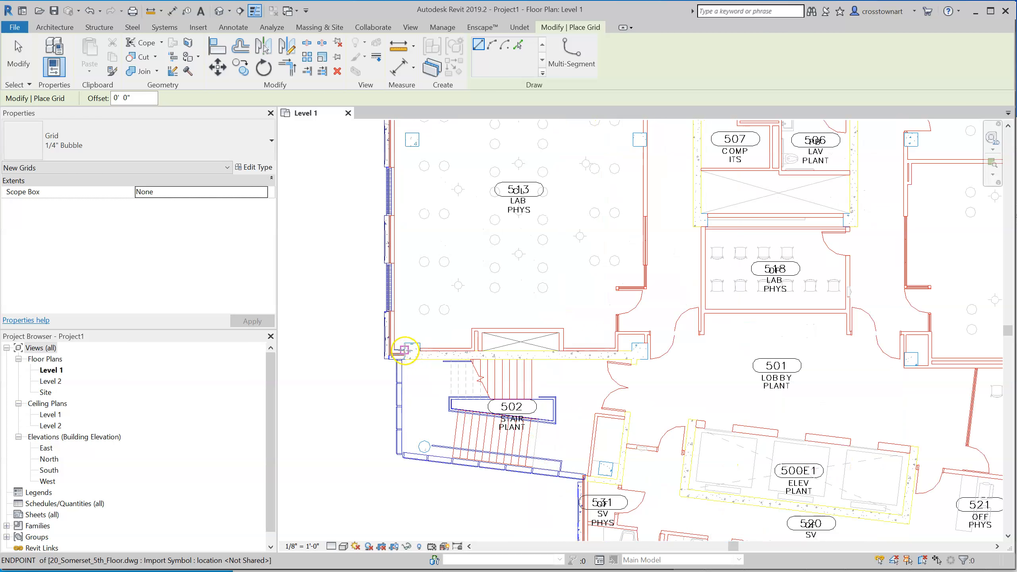
scroll(537, 349, "up", 2)
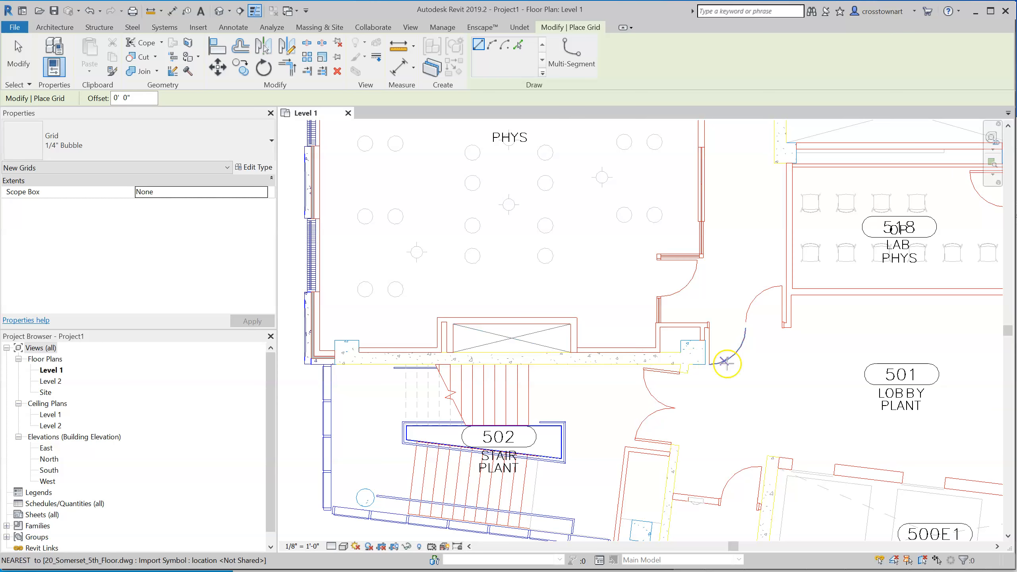
left_click(704, 354)
scroll(503, 338, "down", 4)
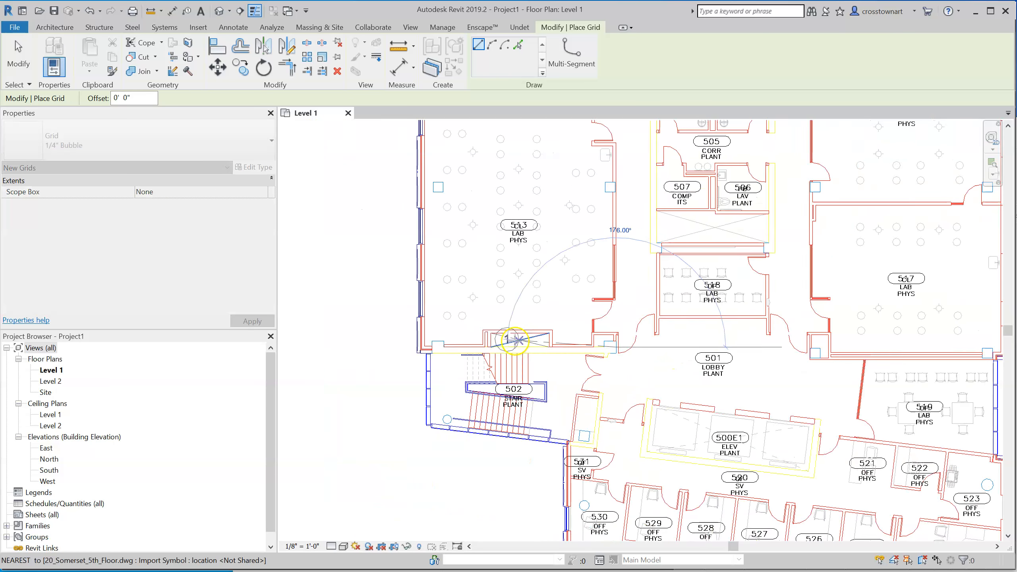
left_click(344, 346)
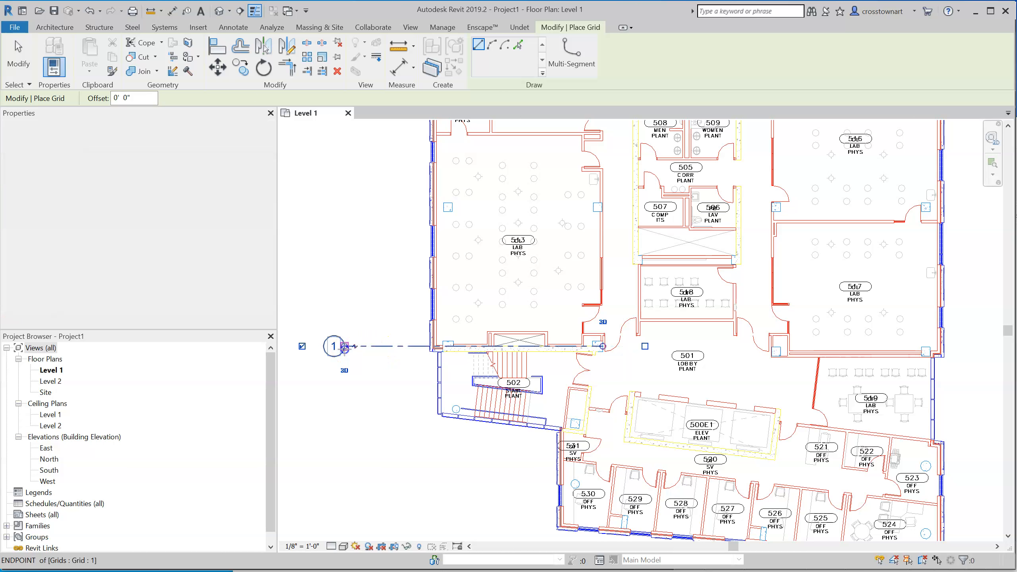
left_click(18, 56)
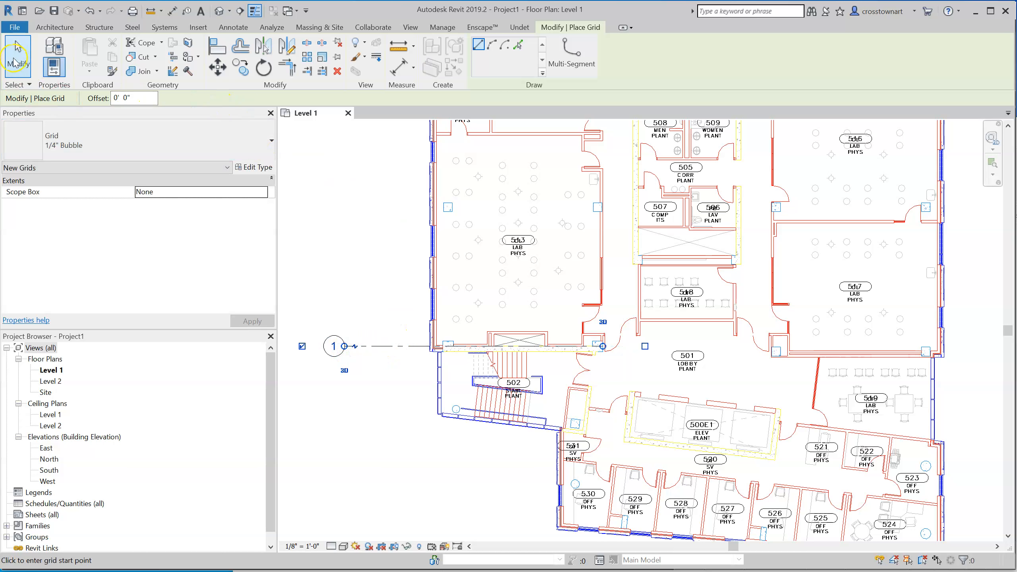
- Extend grid 1's east end across the lobby and past the building's east wall
left_click(411, 345)
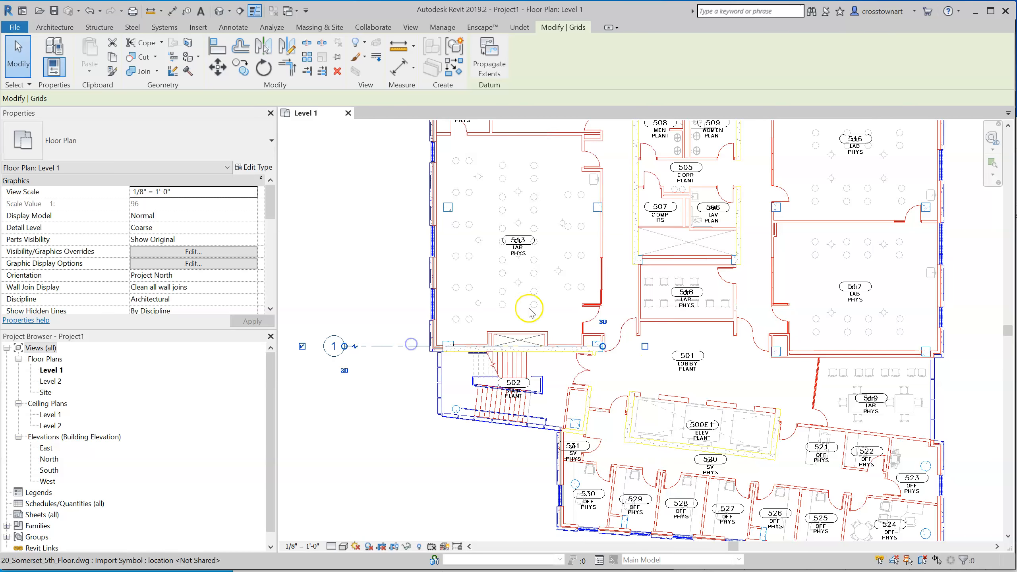
scroll(527, 306, "down", 3)
left_click_drag(562, 336, 894, 332)
scroll(460, 356, "up", 2)
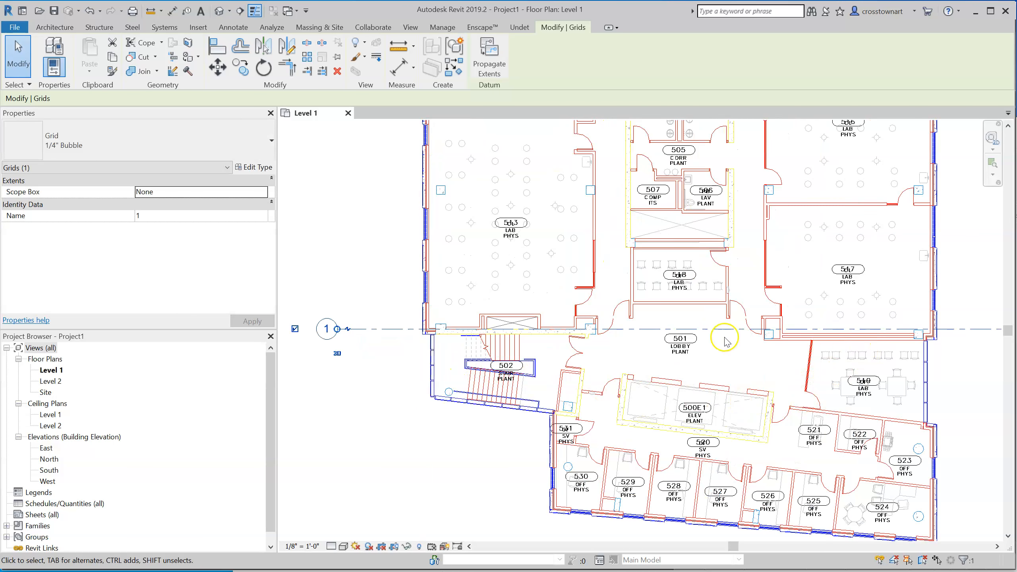
scroll(724, 340, "up", 1)
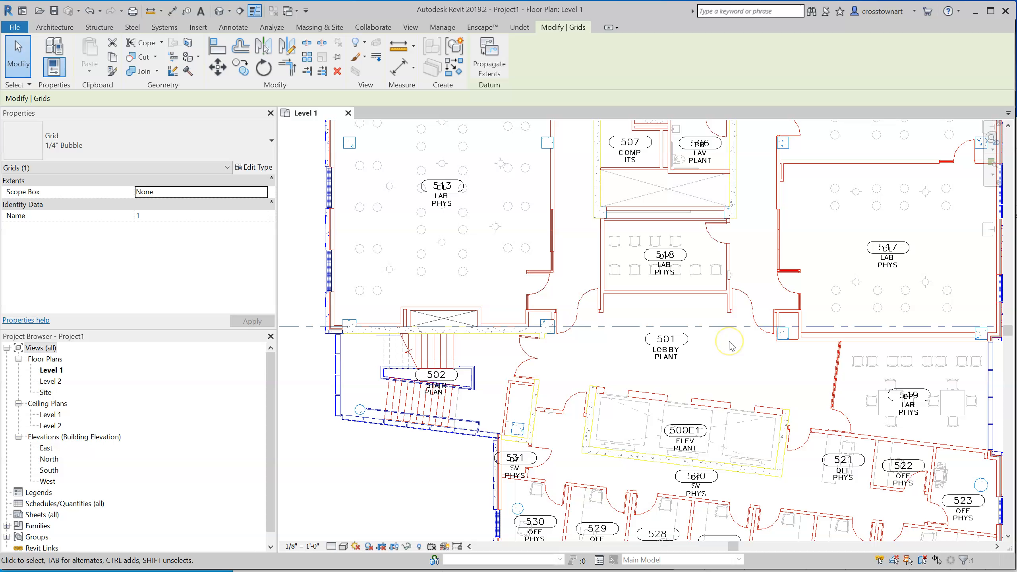
scroll(731, 348, "down", 2)
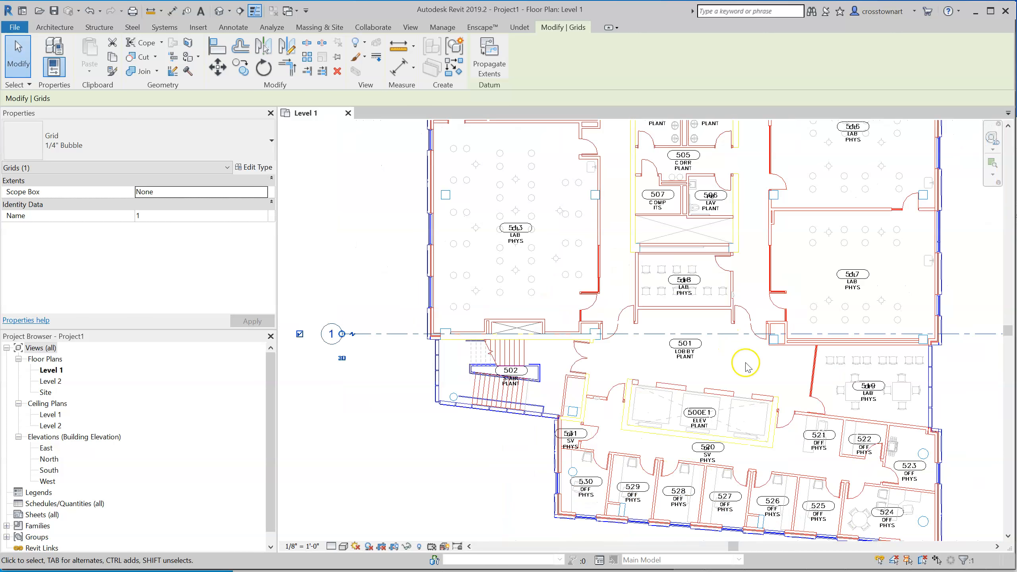
left_click(368, 227)
left_click(296, 120)
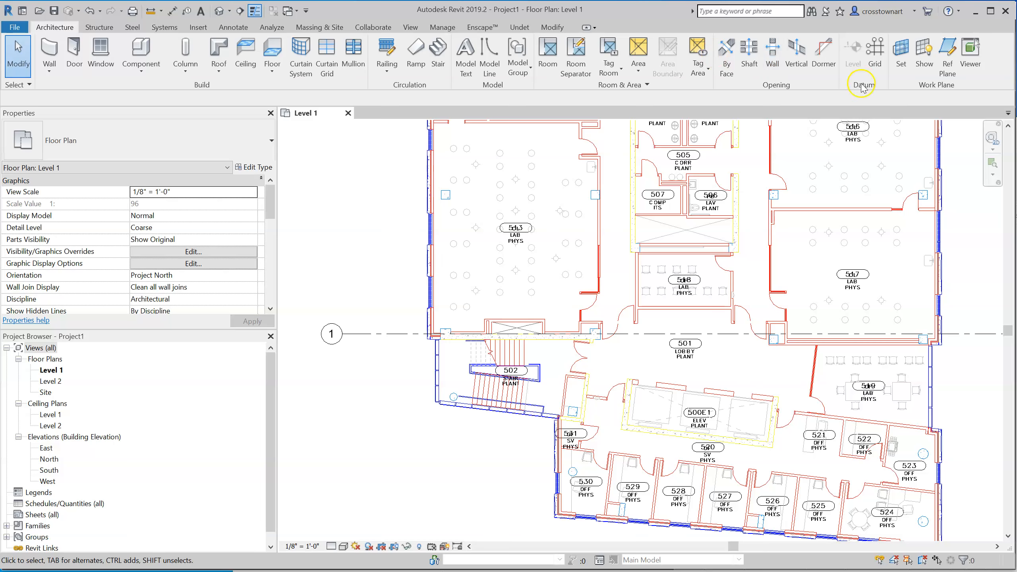
- Draw a second horizontal grid line from the edge midpoint of the west column in room 513 to beyond the building's east wall
left_click(874, 52)
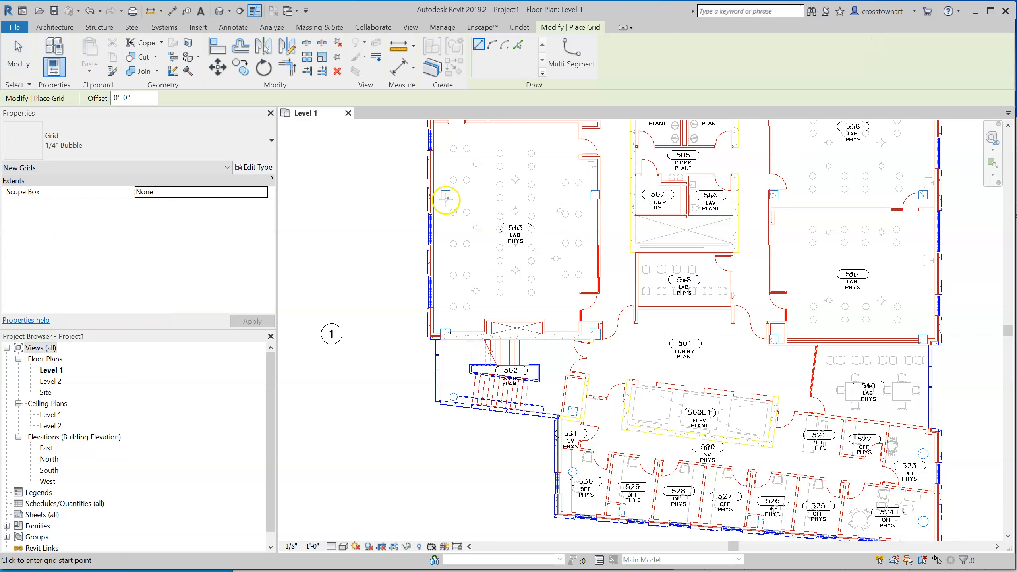
scroll(445, 199, "up", 4)
left_click(451, 193)
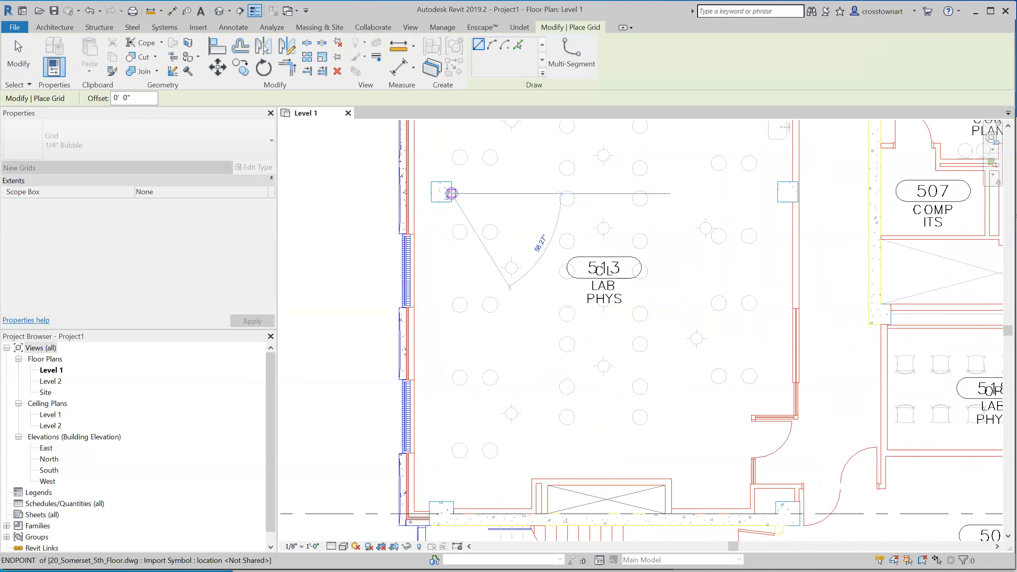
key("Escape")
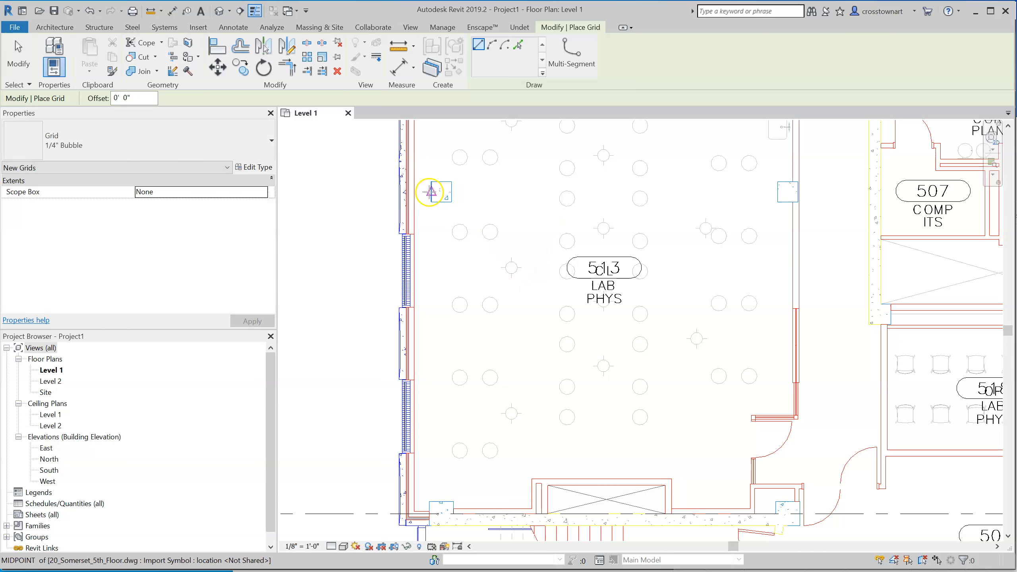
left_click(431, 191)
scroll(526, 195, "down", 3)
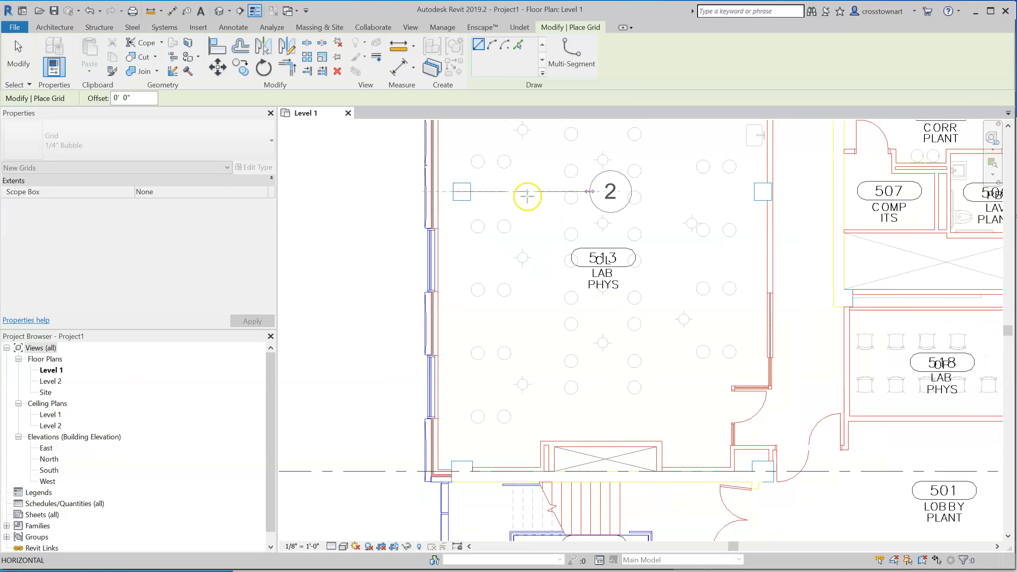
scroll(501, 197, "down", 3)
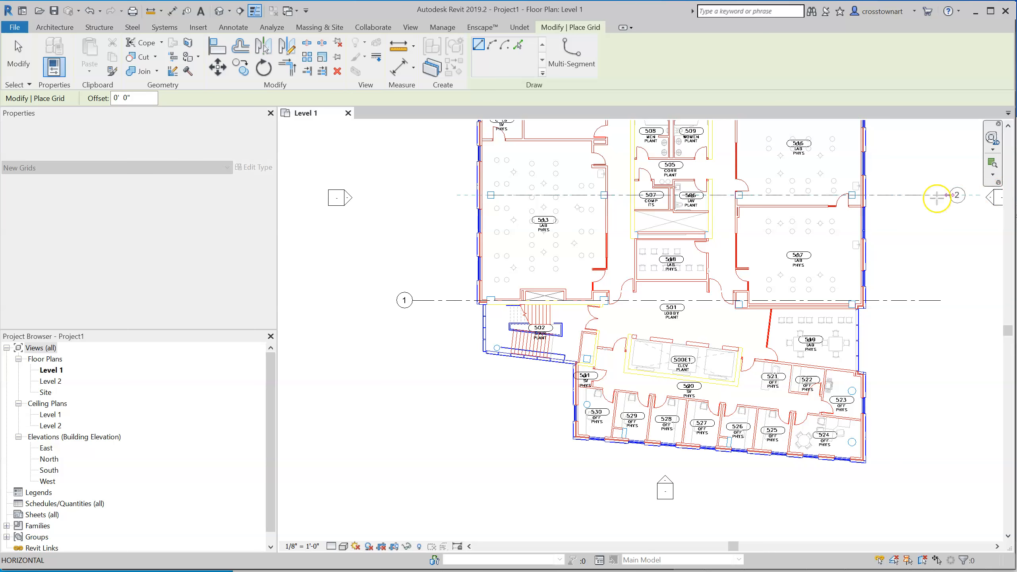
left_click(916, 195)
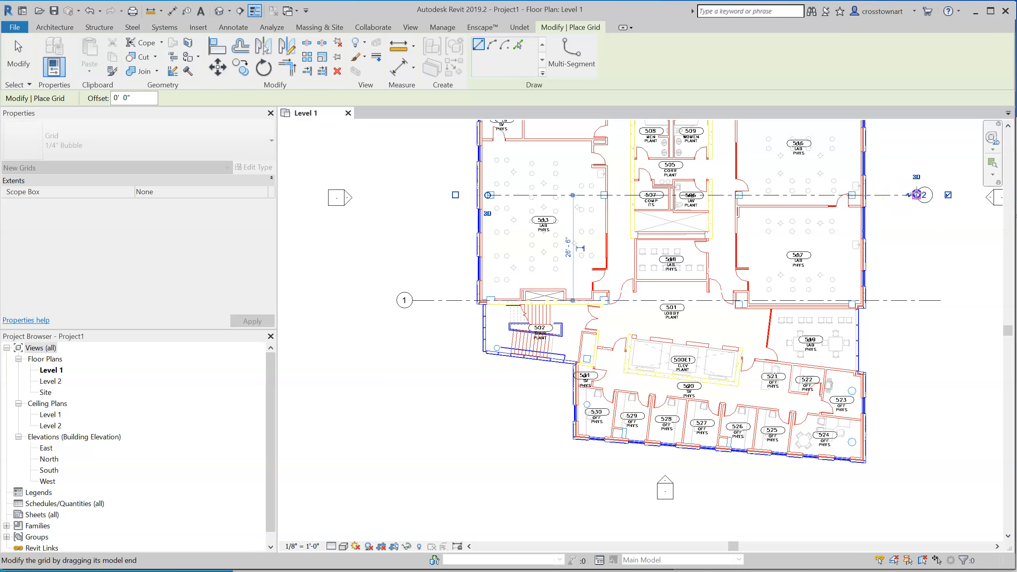
left_click(8, 56)
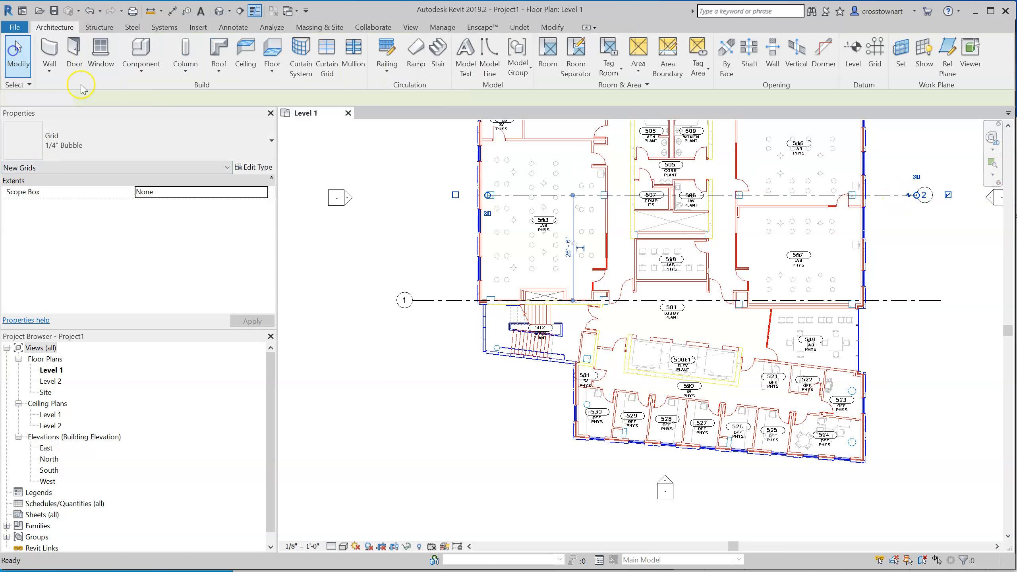
- Extend grid 2's west end past the building's west exterior wall
left_click(526, 198)
left_click_drag(488, 195, 393, 194)
left_click(492, 395)
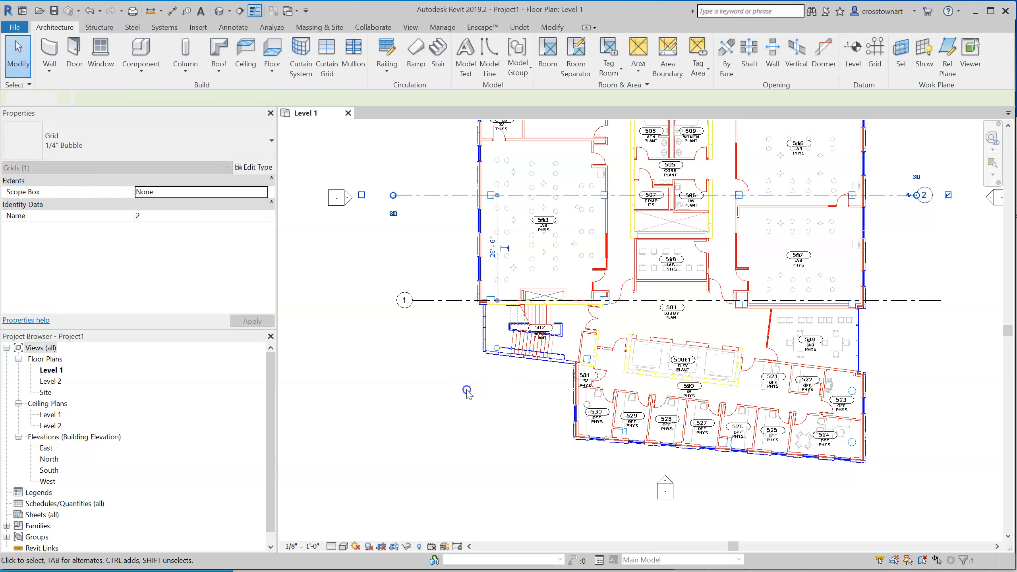
scroll(857, 199, "up", 1)
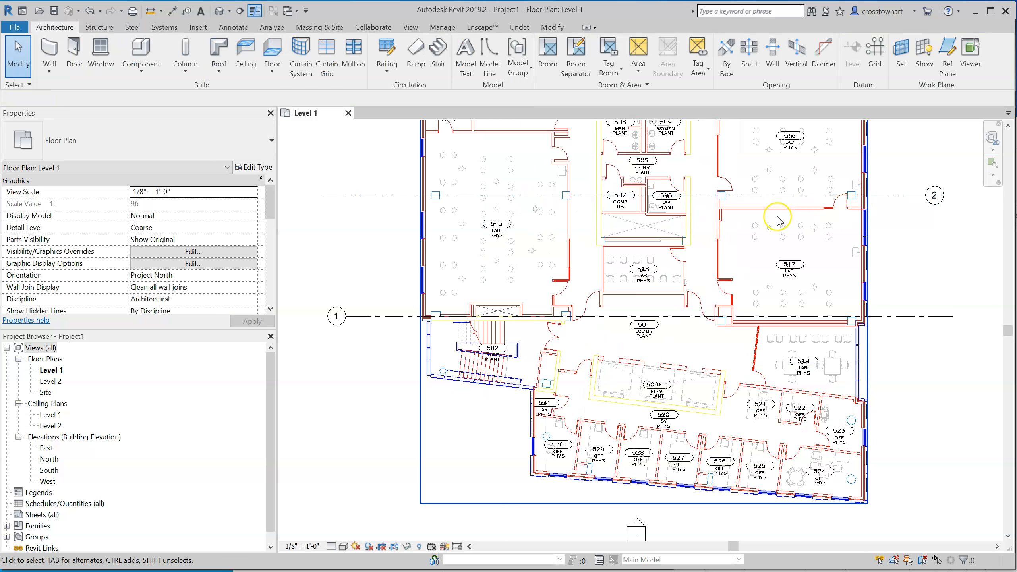
- Show grid 2's bubble at its west end and hide the one at its east end
left_click(334, 195)
scroll(456, 223, "down", 1)
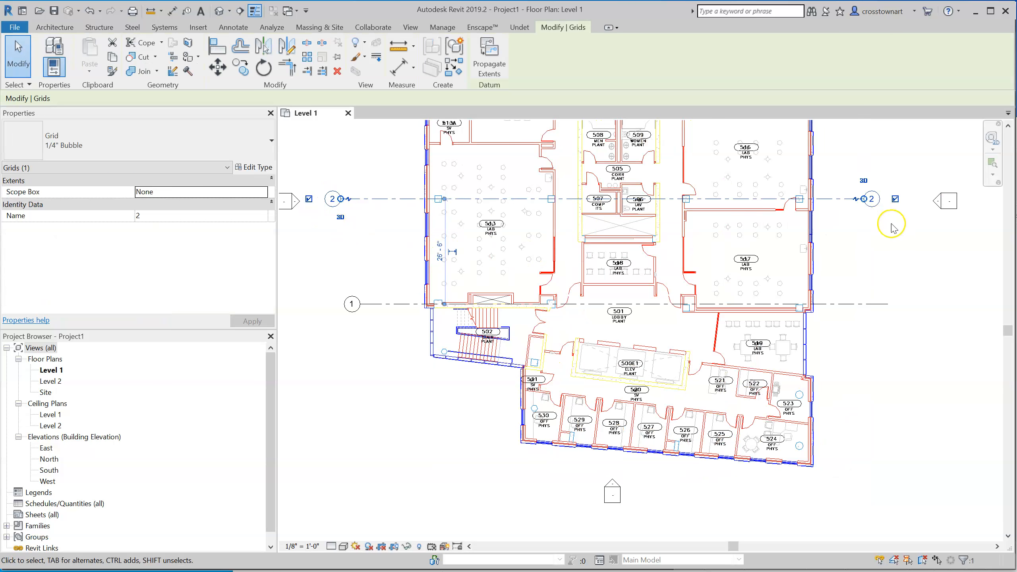
left_click(895, 199)
left_click(892, 246)
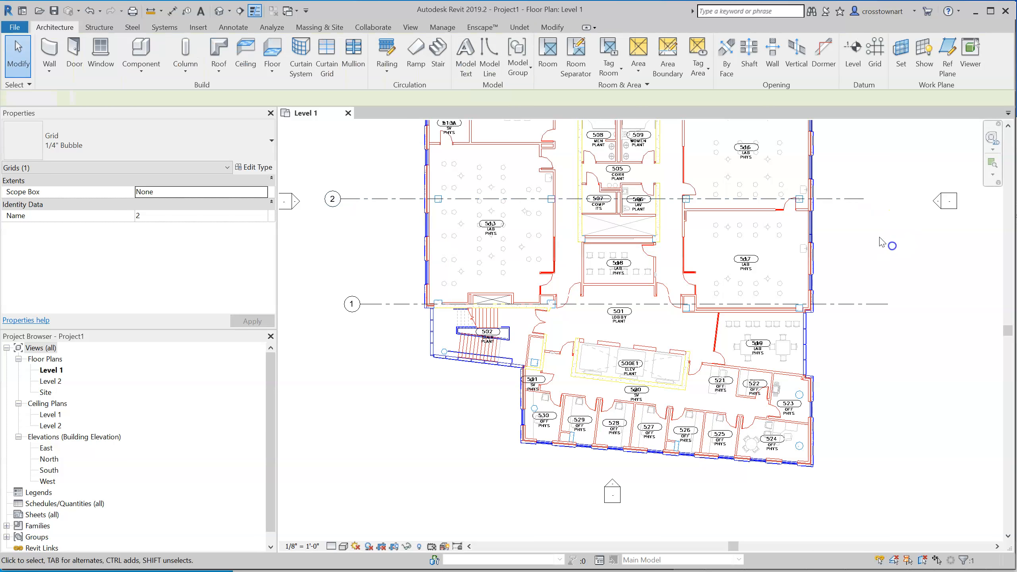
- Align grid 2's west end with the bubble of grid 1
left_click(389, 199)
left_click_drag(341, 199, 359, 199)
left_click(407, 359)
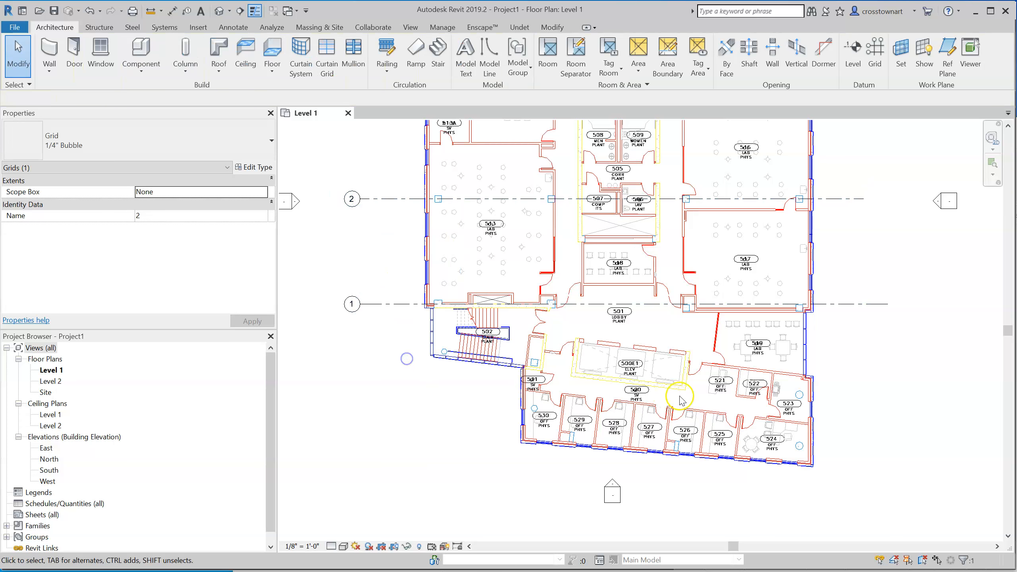
scroll(680, 396, "down", 2)
scroll(603, 153, "up", 3)
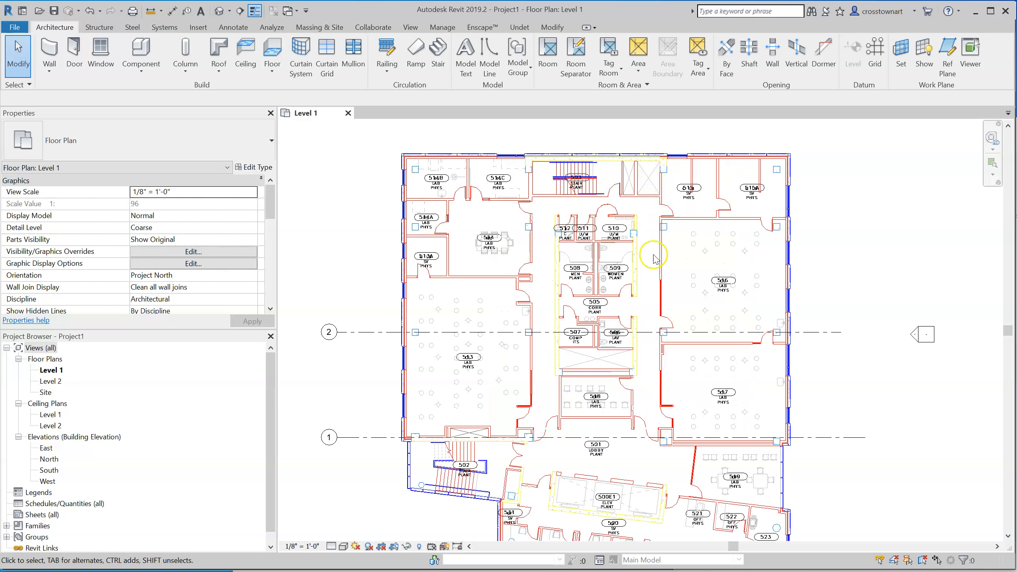
scroll(442, 257, "up", 2)
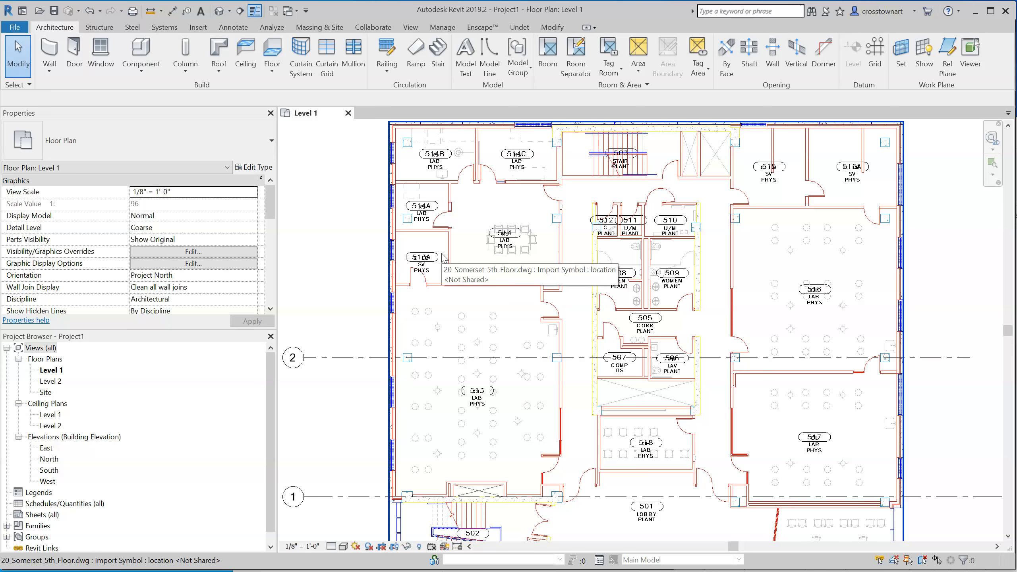
left_click(280, 64)
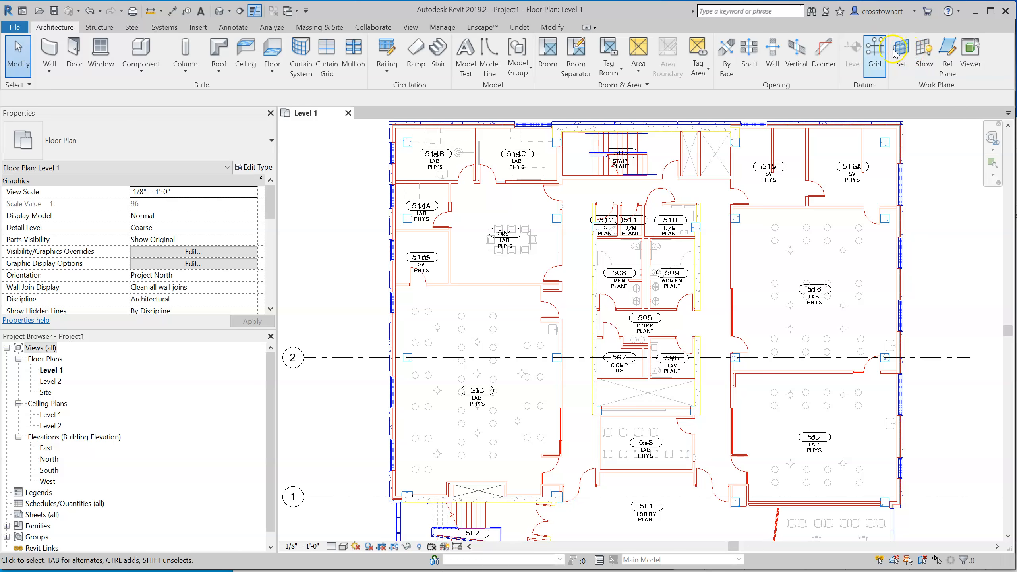
- Draw a horizontal grid line from the edge midpoint of the column in room 514B to beyond the east wall, in line with grid 2's east end
left_click(875, 52)
scroll(391, 137, "up", 4)
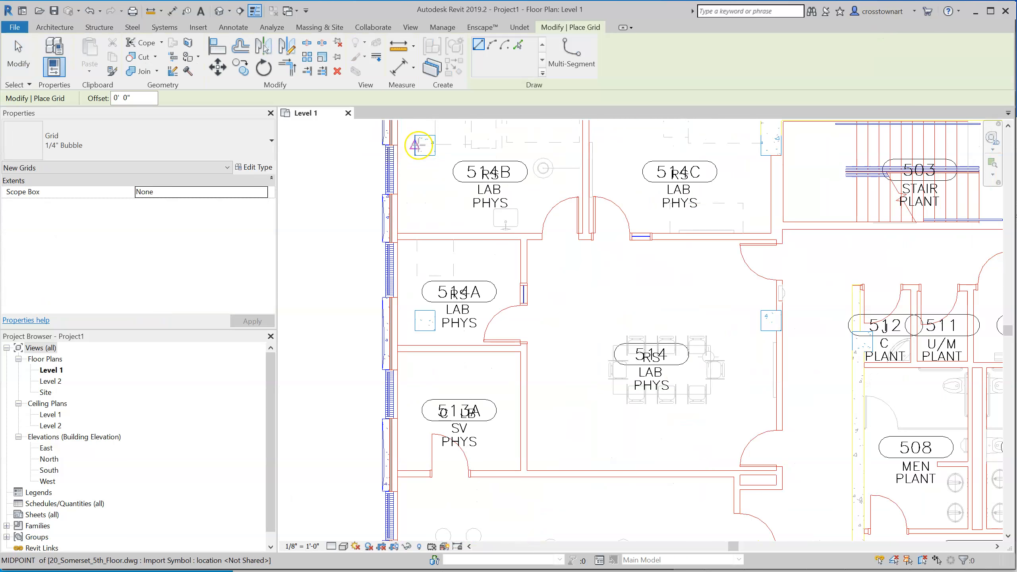
left_click(418, 145)
scroll(480, 153, "down", 4)
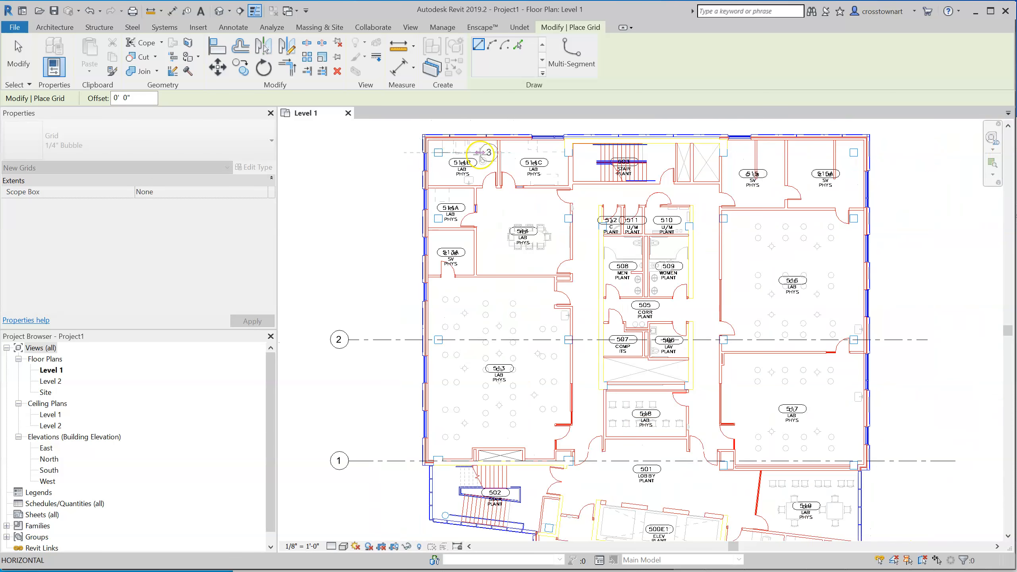
scroll(480, 152, "down", 2)
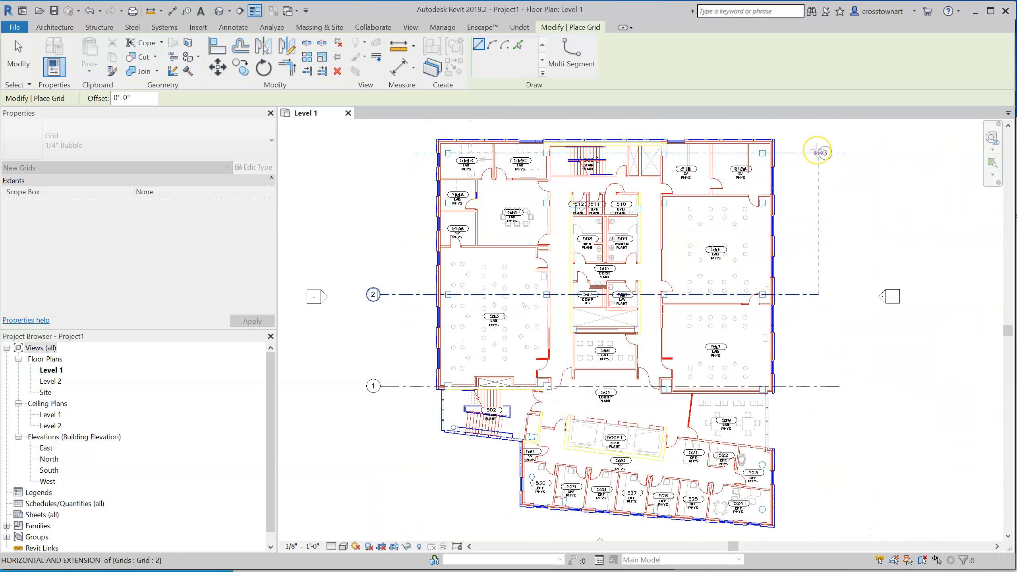
left_click(815, 153)
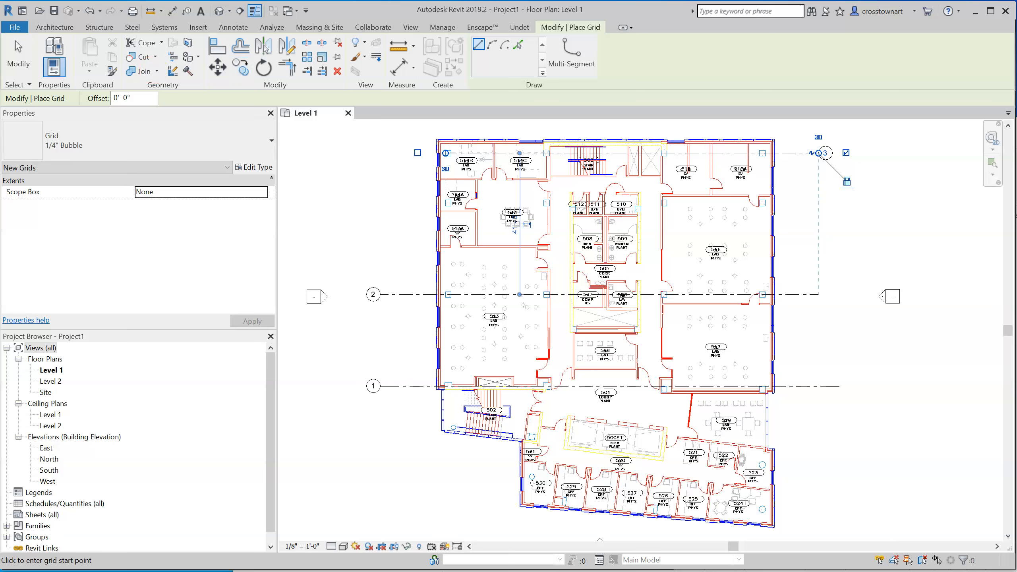
left_click(27, 44)
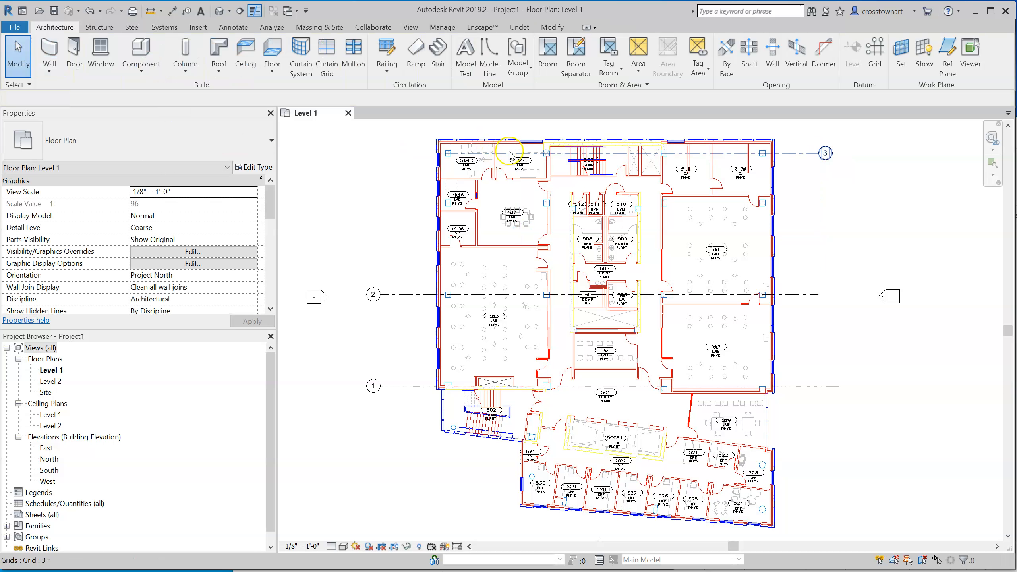
- Extend grid 3's west end past the west exterior wall in line with grid 2's end and show its bubble there
left_click(508, 153)
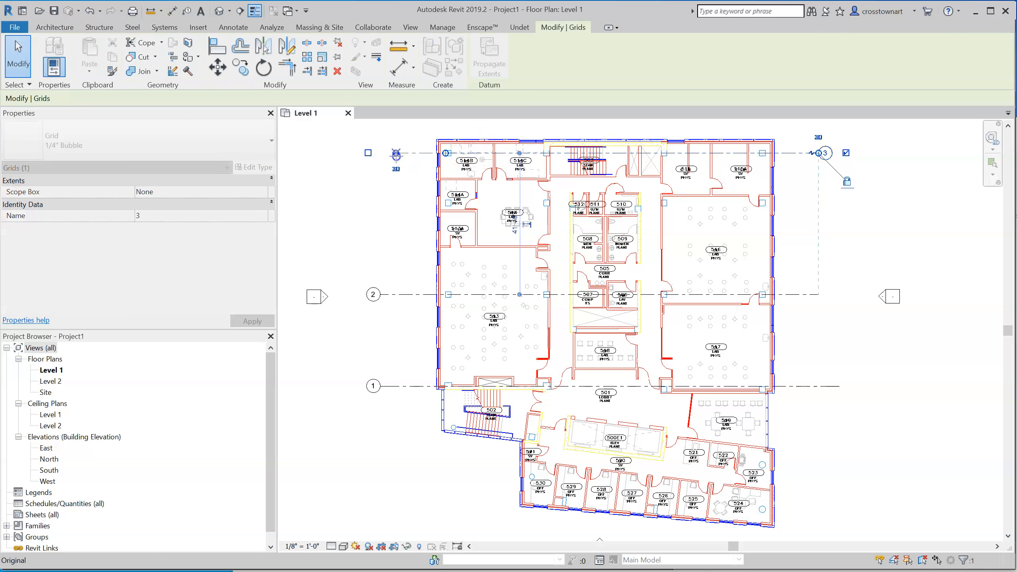
left_click(354, 192)
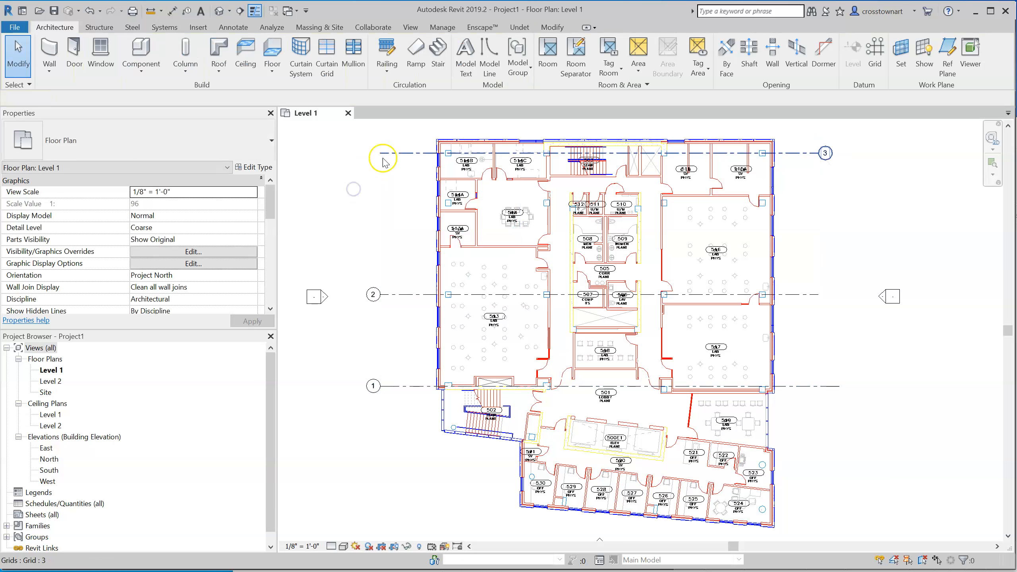
left_click(385, 153)
left_click(352, 152)
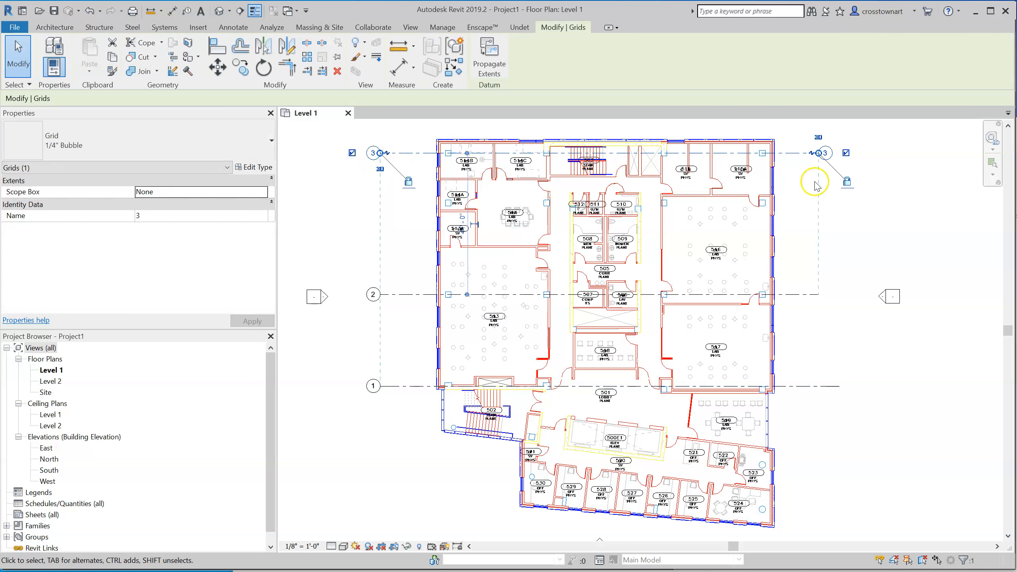
- Hide grid 3's bubble at its east end
left_click(898, 208)
left_click(805, 152)
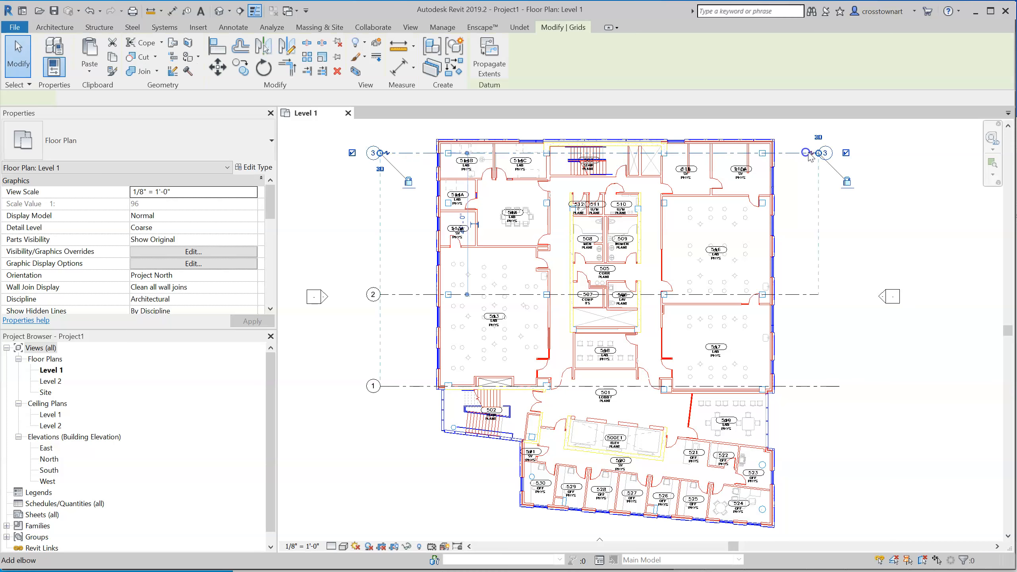
left_click(846, 153)
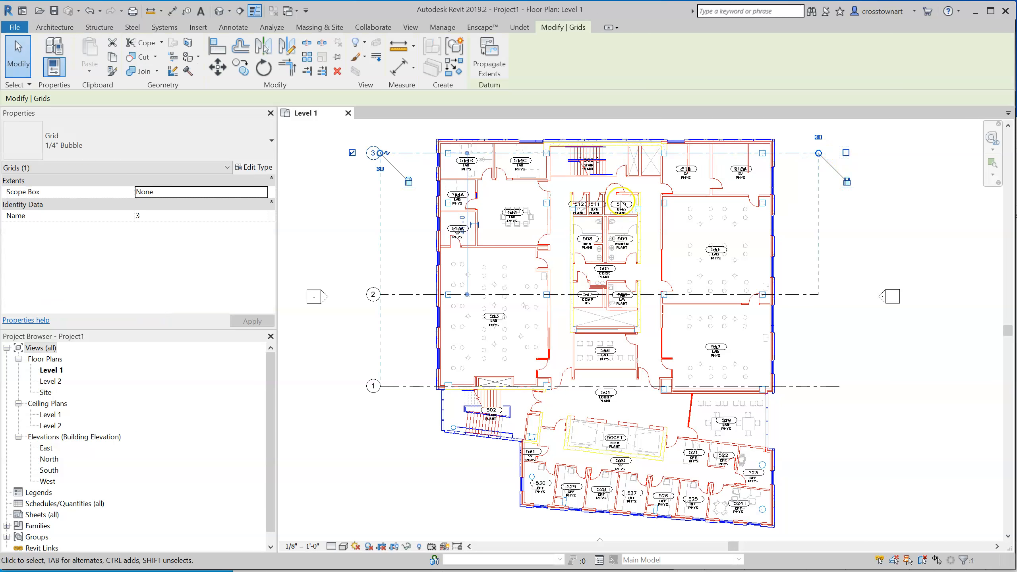
left_click(361, 223)
- Draw a horizontal grid line from the edge midpoint of the column at room 514's east wall to beyond the west wall, aligned with the other bubbles
scroll(362, 223, "up", 2)
scroll(532, 276, "down", 2)
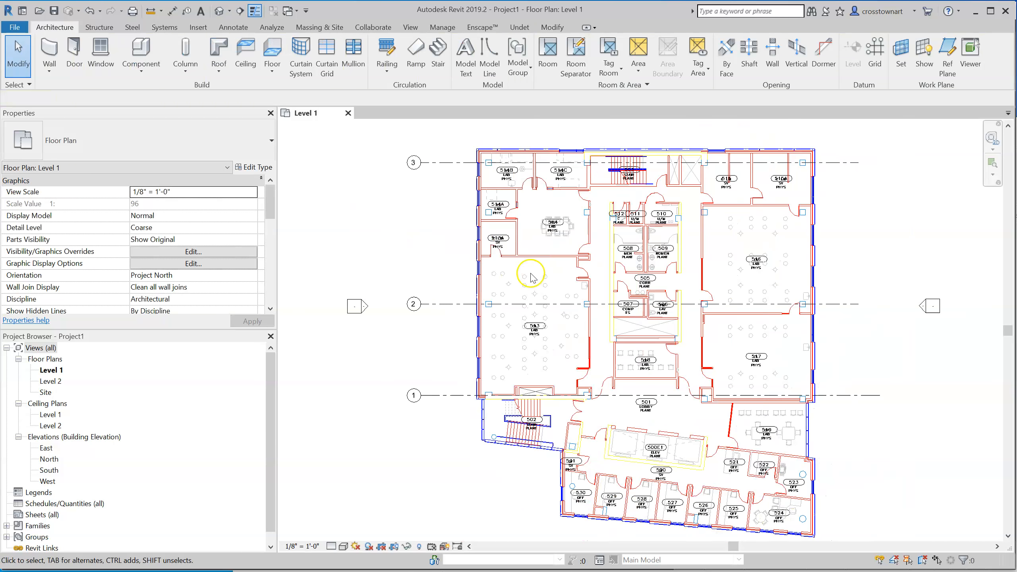
scroll(493, 207, "up", 1)
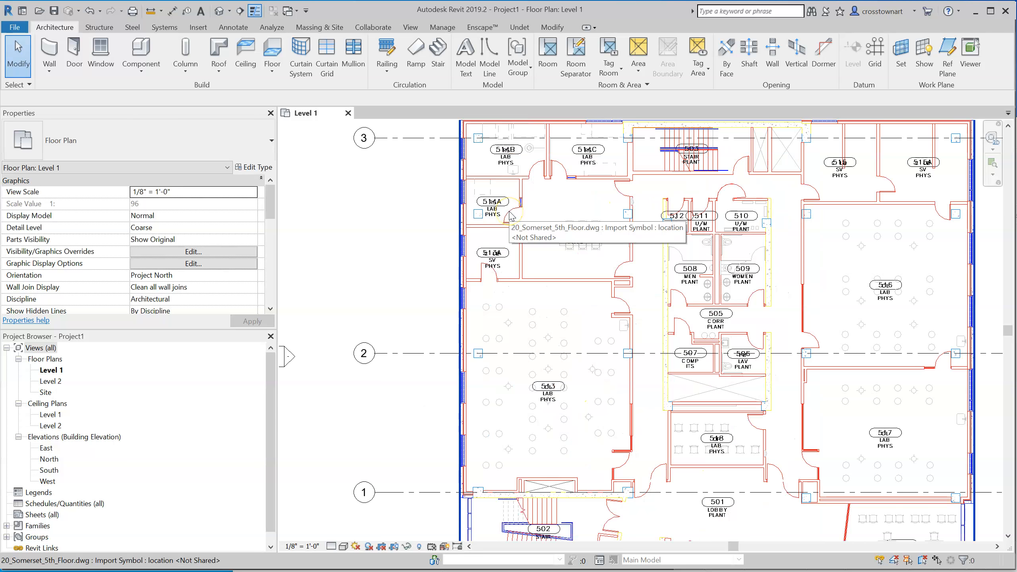
scroll(492, 206, "up", 1)
scroll(491, 208, "down", 2)
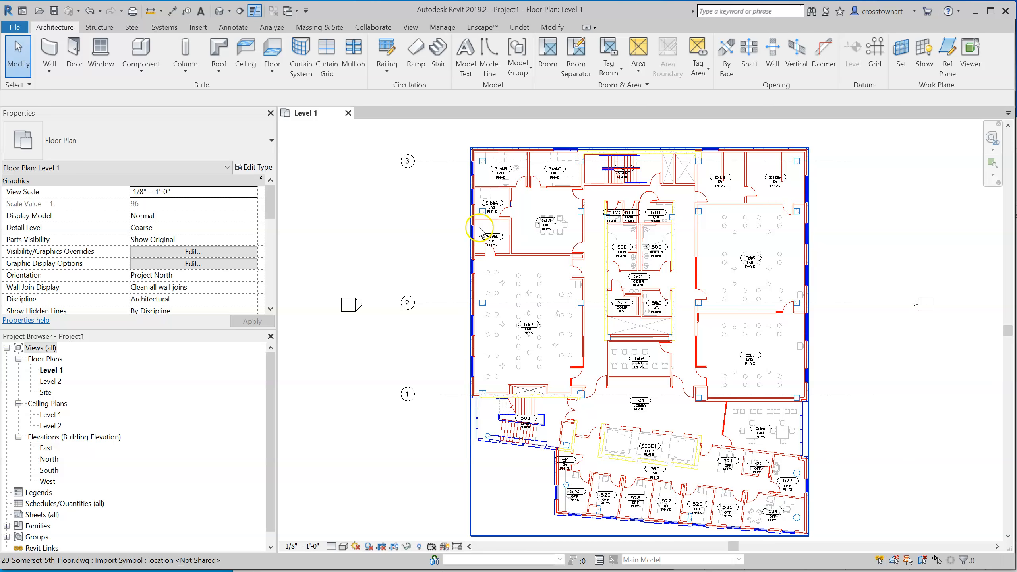
left_click(879, 44)
scroll(515, 221, "up", 2)
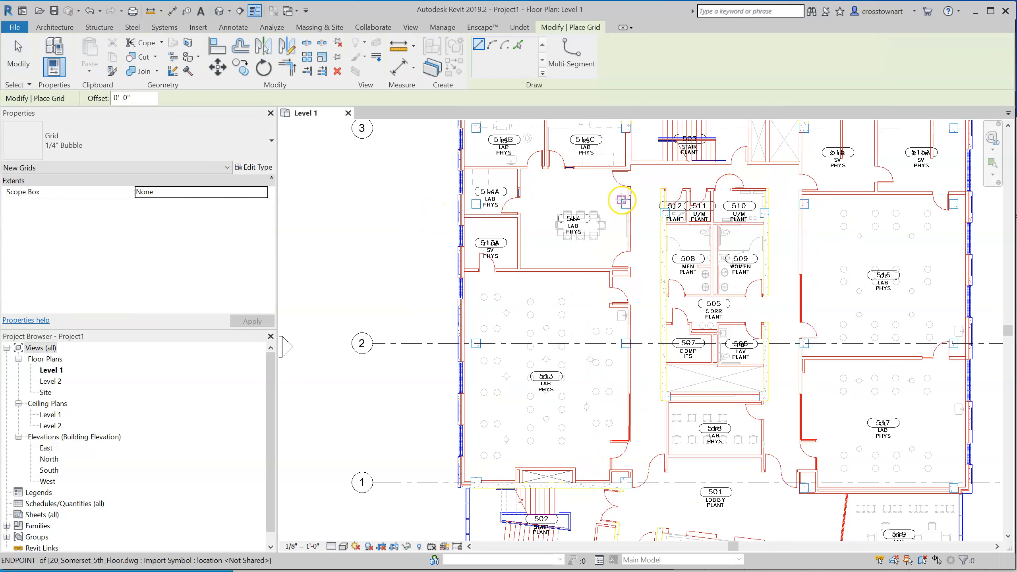
scroll(618, 199, "up", 2)
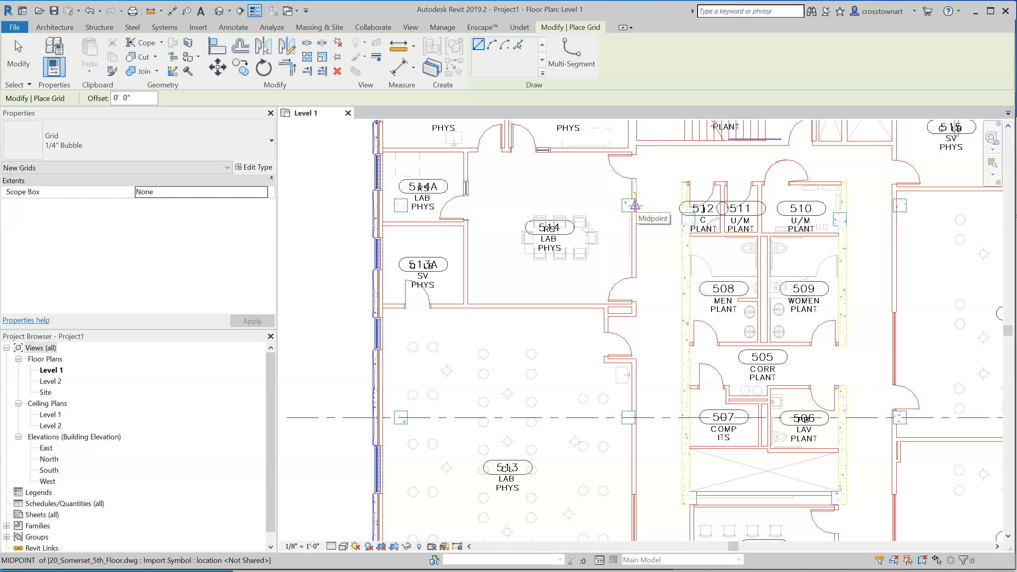
left_click(634, 205)
scroll(520, 206, "down", 3)
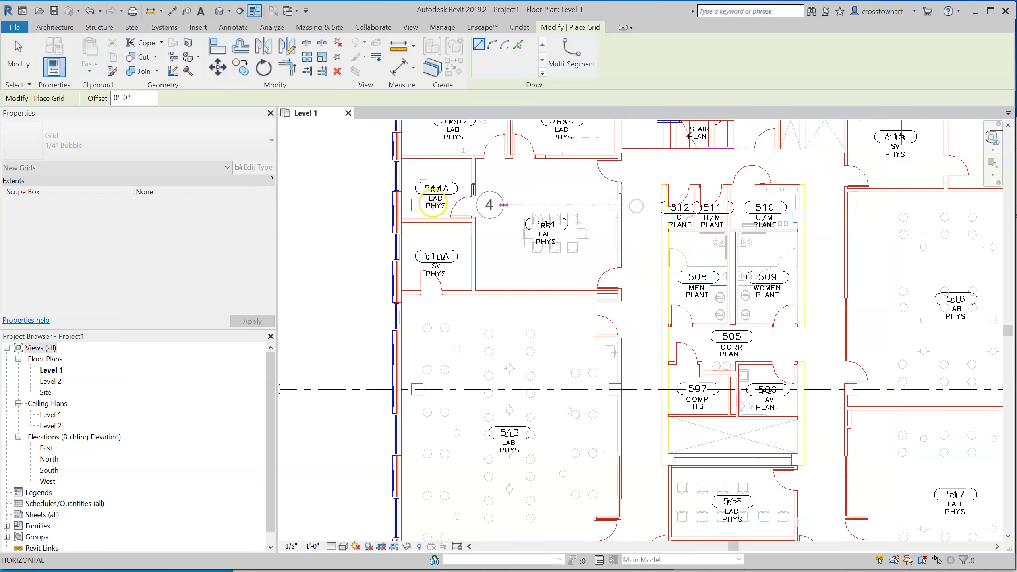
left_click(349, 204)
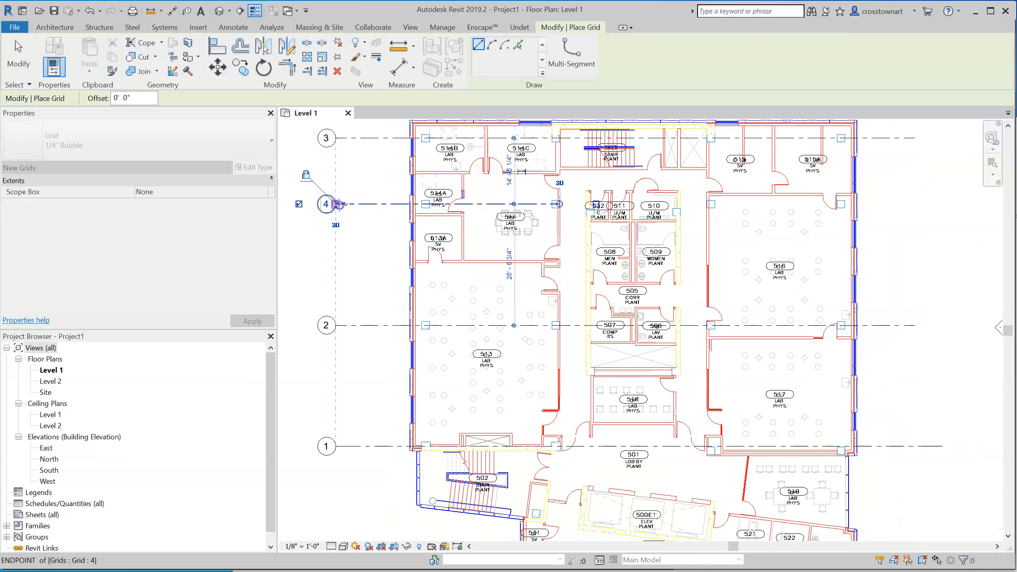
left_click(18, 50)
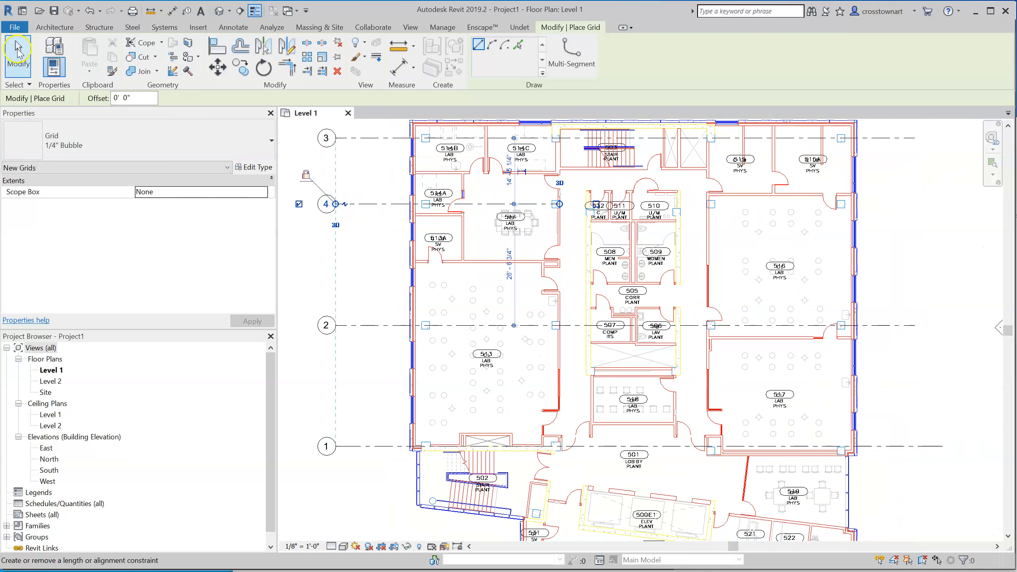
- Extend grid 4's east end past the building's east exterior wall to line up with the ends of grids 2 and 3
left_click(384, 205)
left_click_drag(559, 204, 902, 203)
left_click(905, 279)
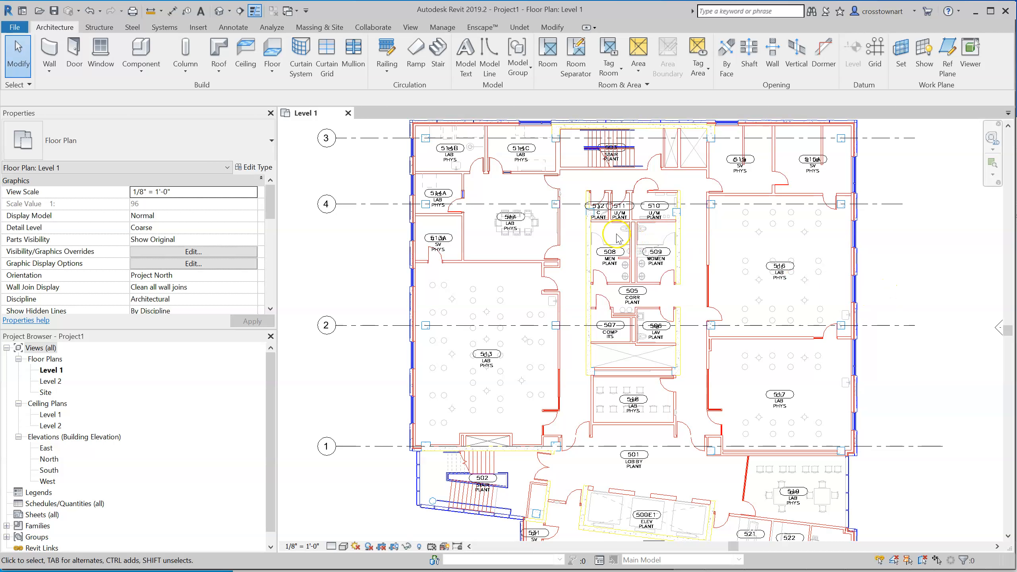
- Examine the columns and walls of the central core around rooms 505 to 512 and of the angled south wing
scroll(599, 218, "up", 2)
scroll(600, 221, "up", 1)
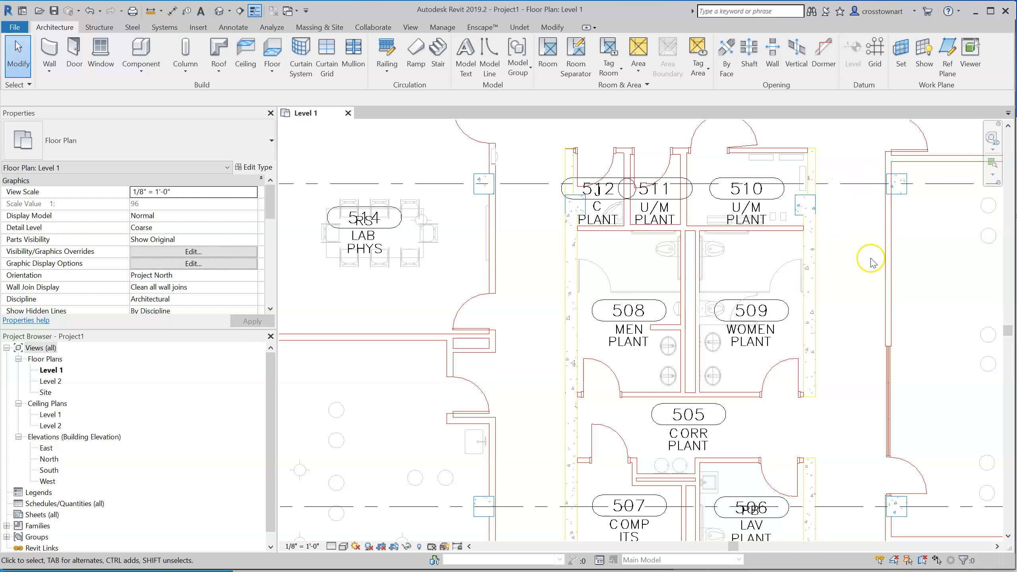
scroll(871, 263, "down", 3)
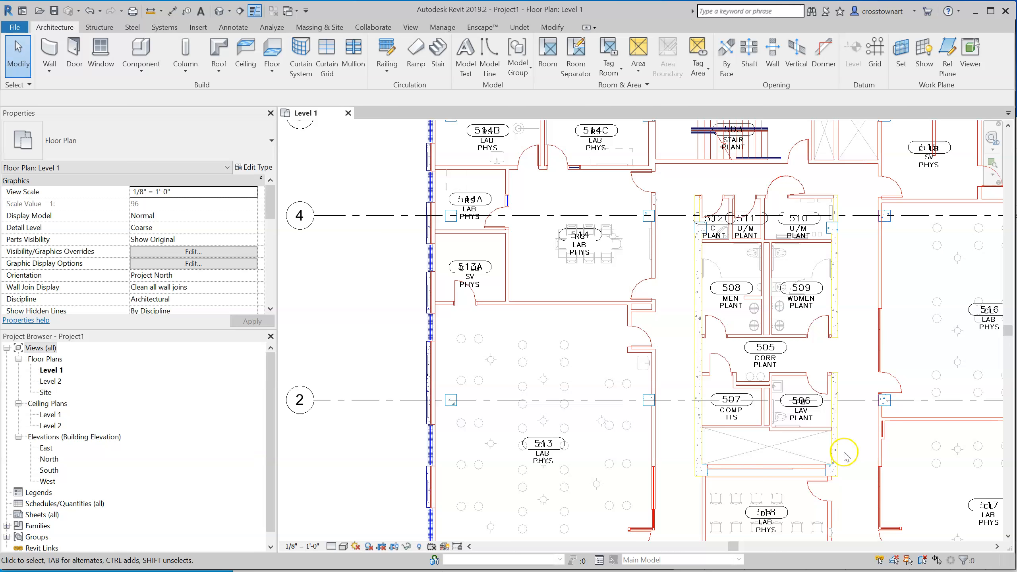
scroll(845, 457, "up", 3)
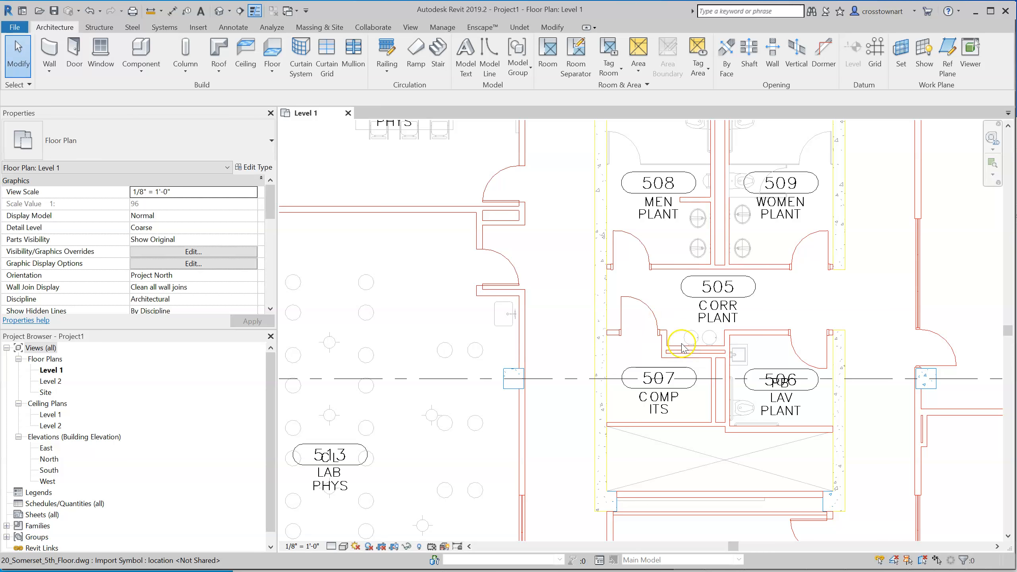
scroll(713, 342, "down", 3)
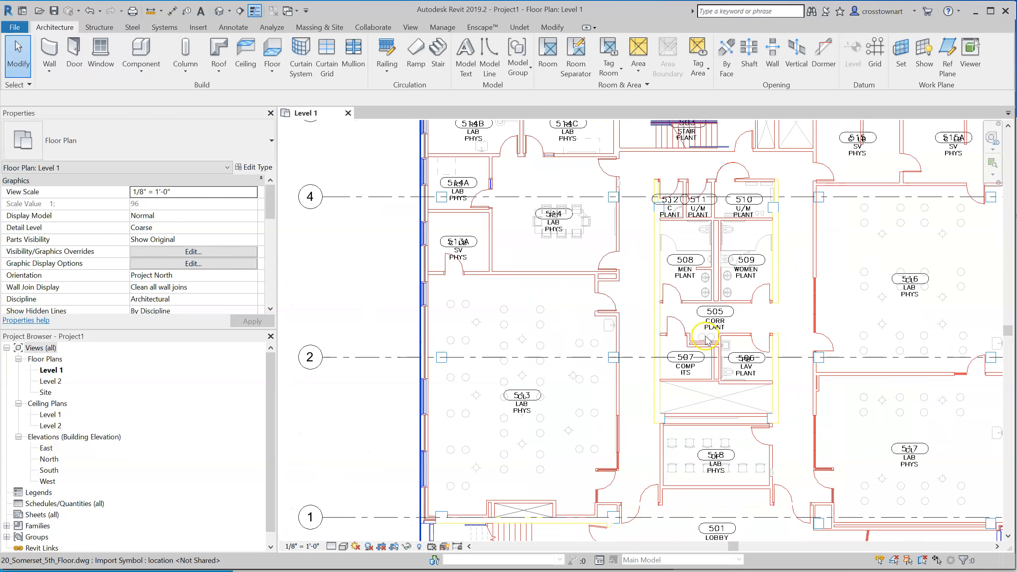
scroll(712, 343, "down", 1)
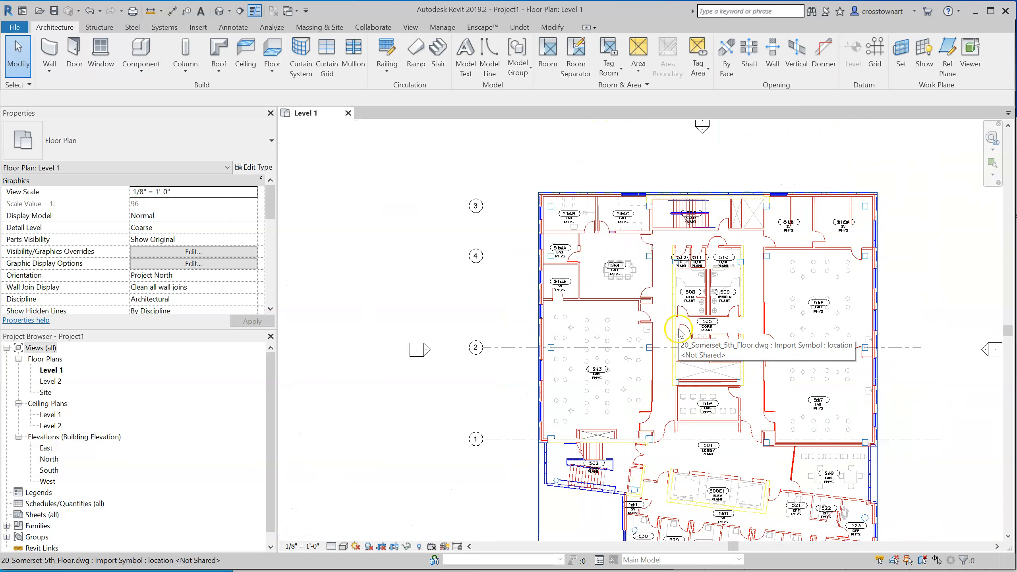
scroll(565, 222, "down", 1)
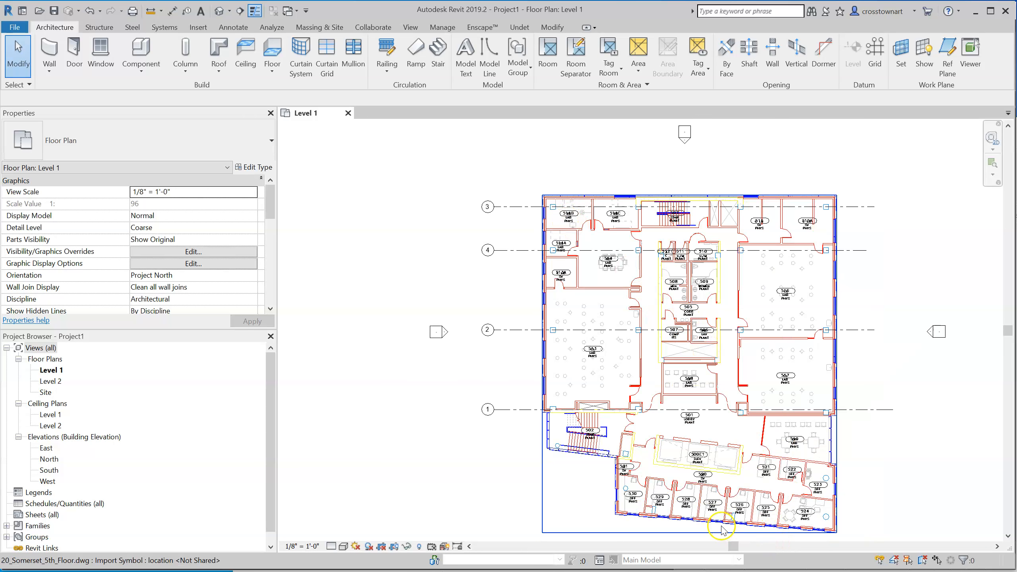
scroll(712, 505, "up", 2)
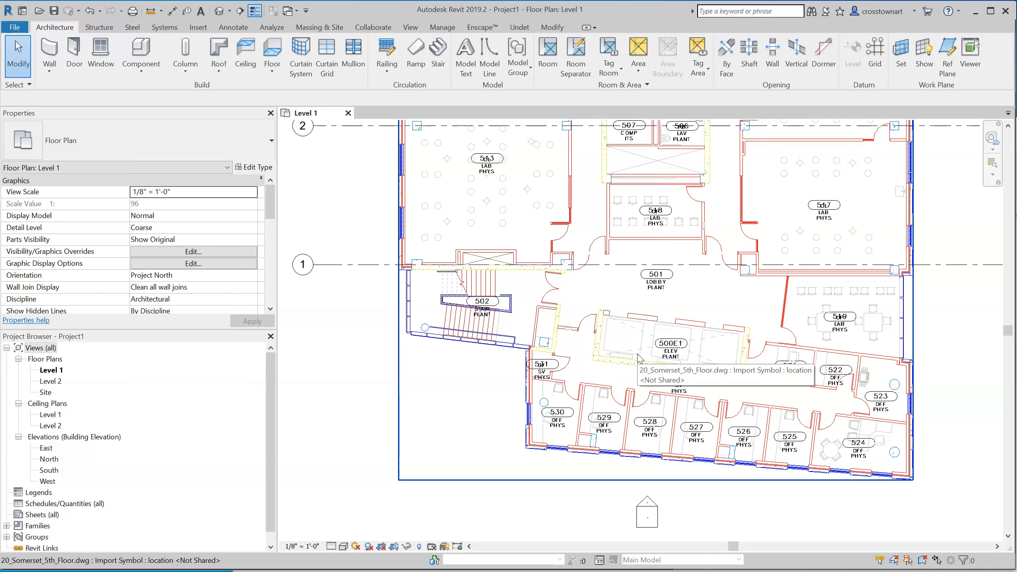
scroll(610, 308, "up", 2)
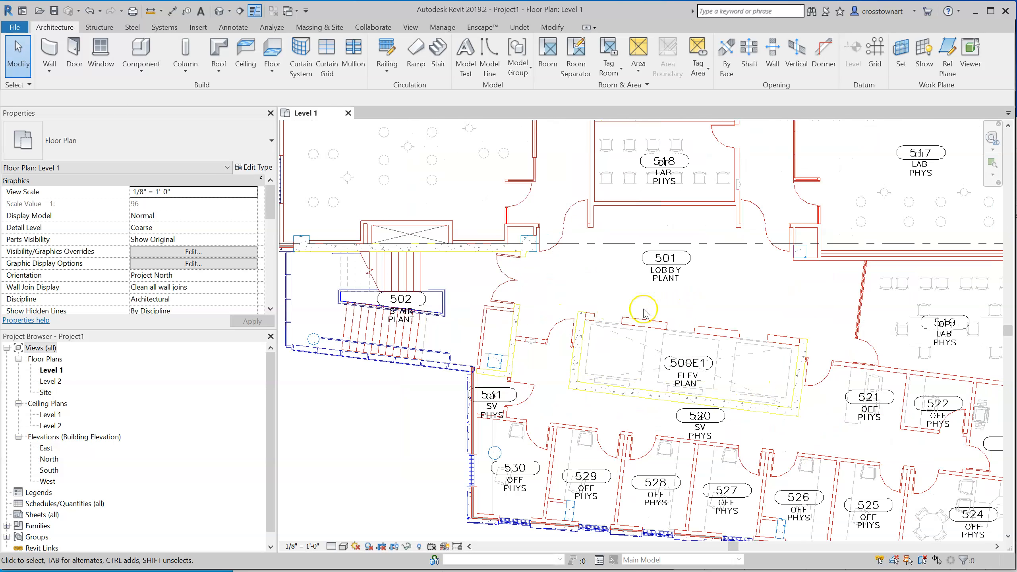
scroll(731, 318, "down", 2)
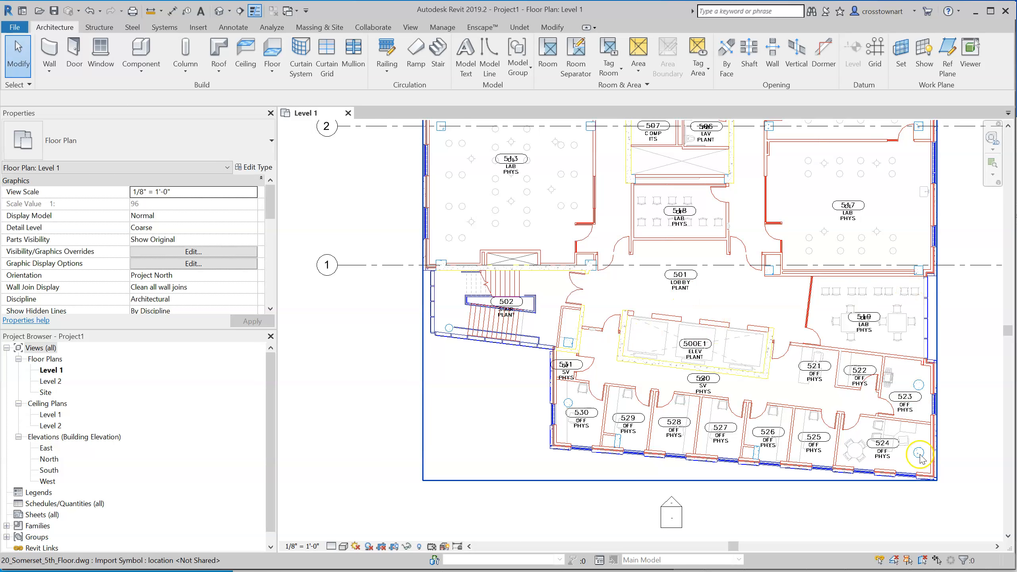
scroll(880, 435, "up", 3)
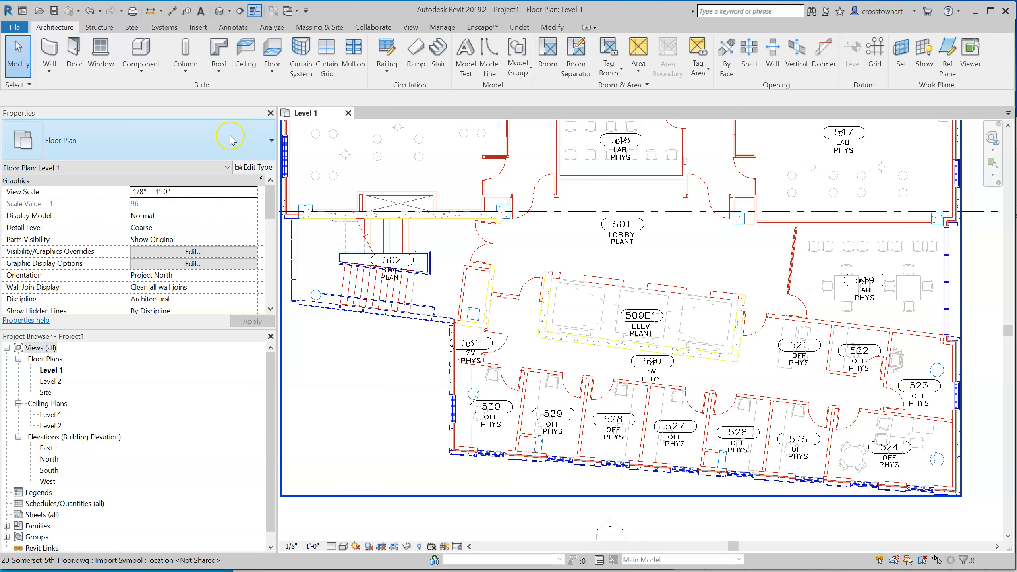
- Draw an angled grid line from the edge midpoint of the column north of room 531 to beyond the east wall, at about 8° from horizontal
left_click(874, 56)
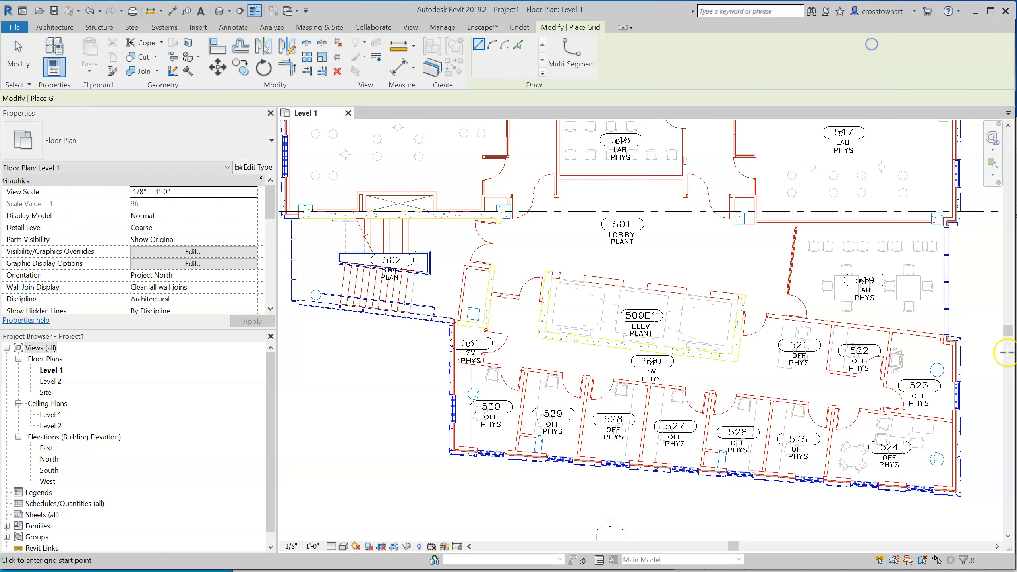
scroll(522, 274, "up", 3)
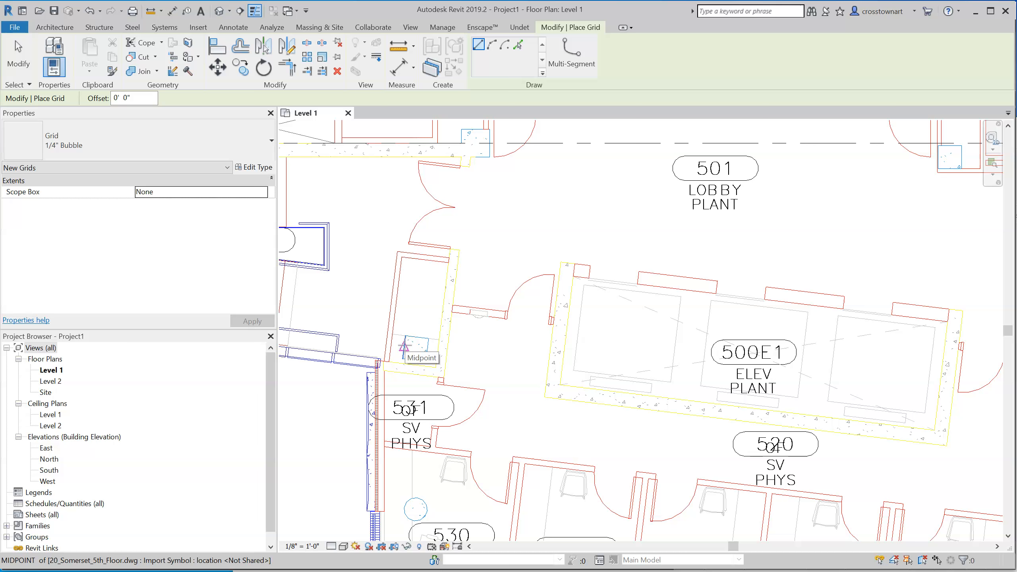
left_click(403, 347)
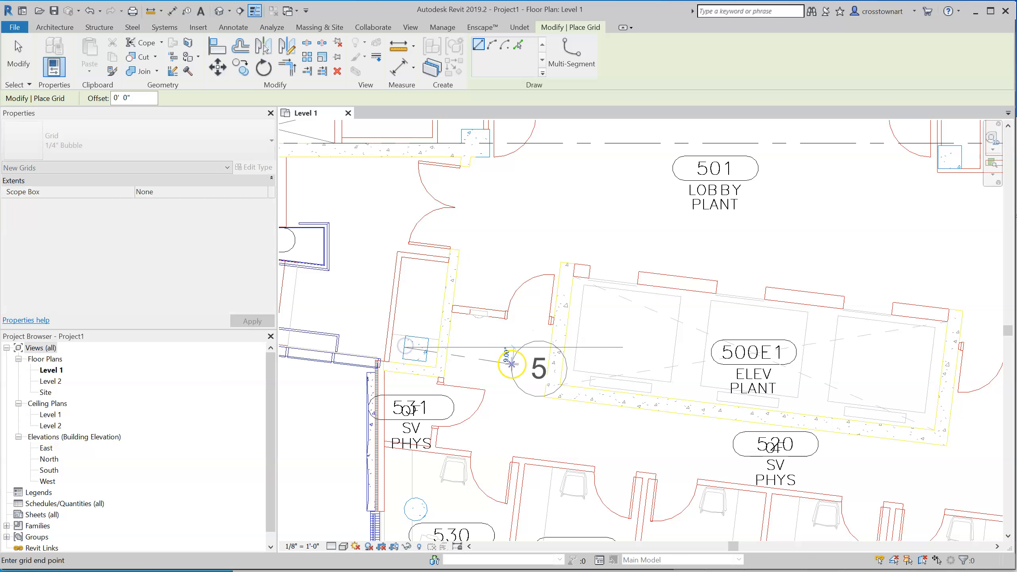
scroll(509, 353, "down", 1)
scroll(509, 353, "down", 2)
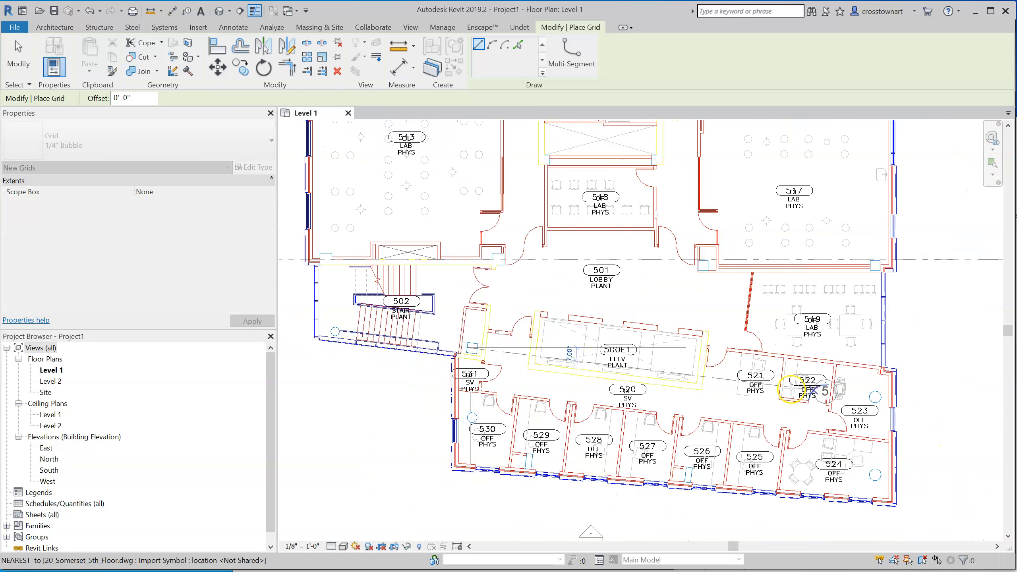
left_click(922, 411)
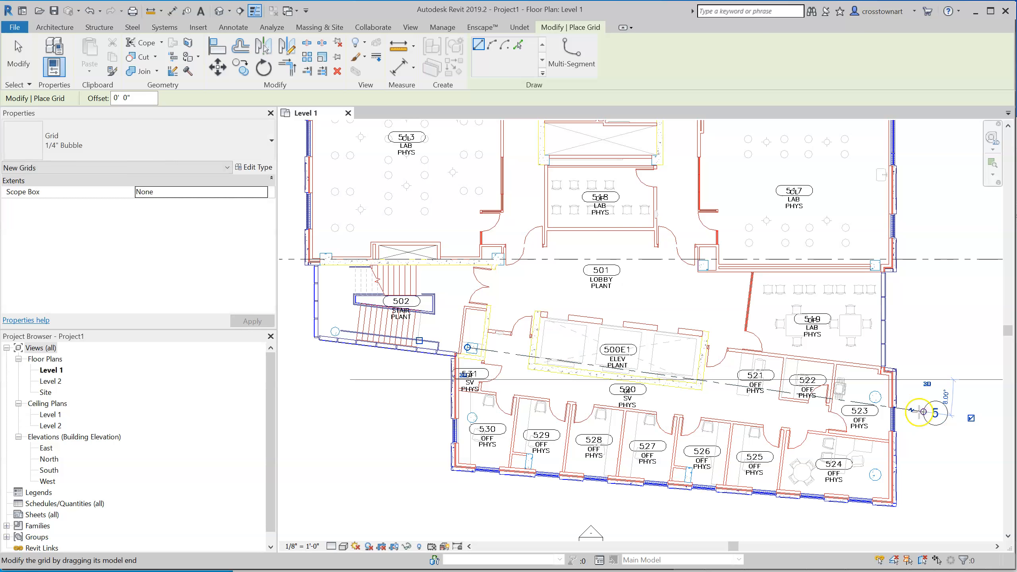
scroll(520, 379, "up", 3)
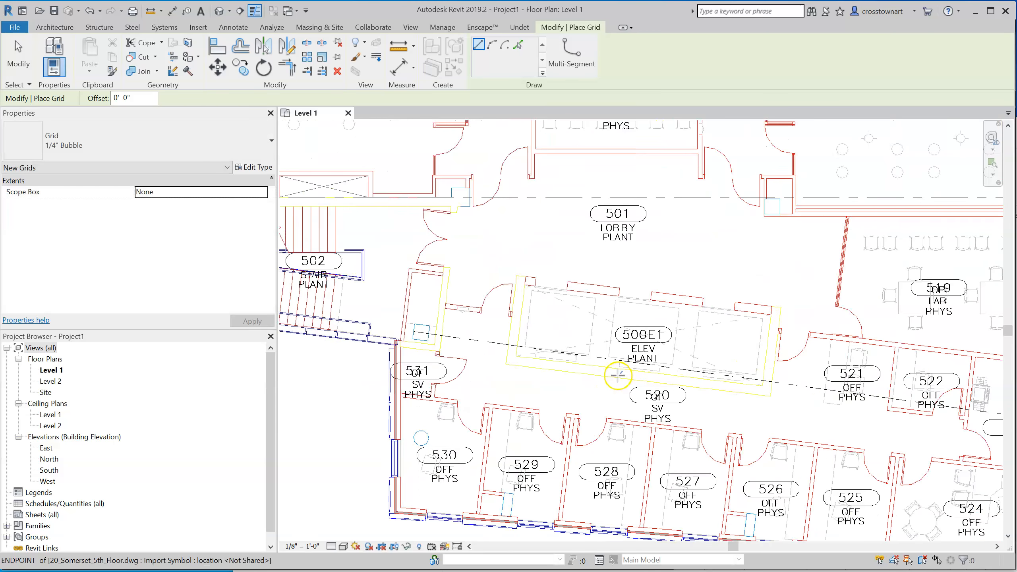
- Draw an angled grid line along the outer face of the elevator core's south wall, from its west corner to its east corner, at about 7°
scroll(618, 375, "up", 2)
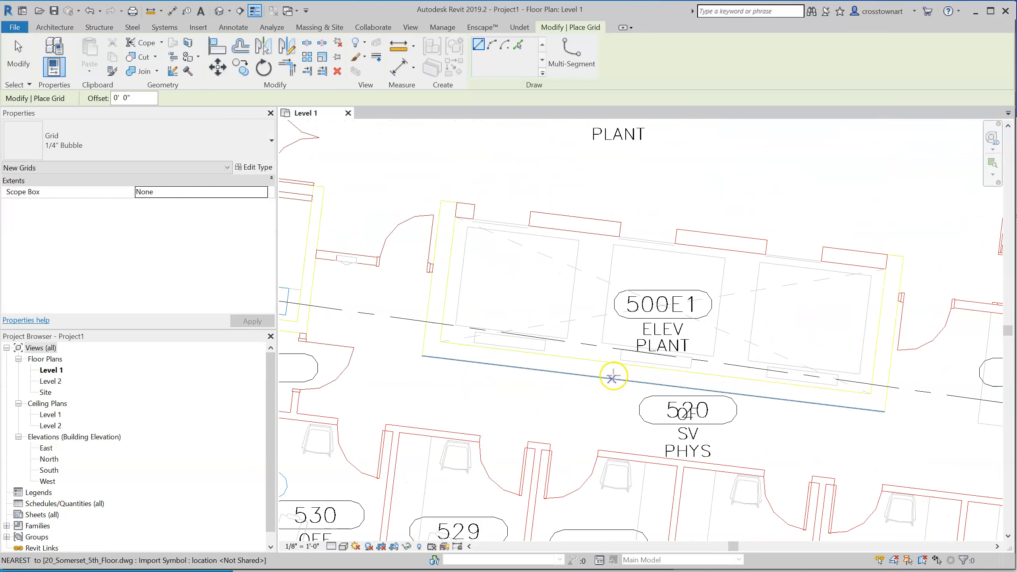
left_click(419, 356)
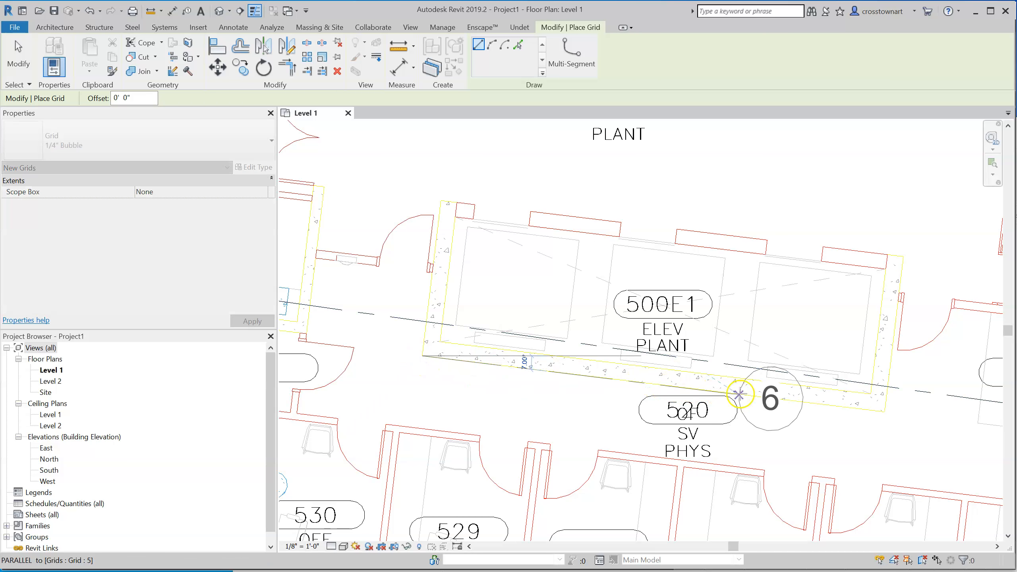
scroll(892, 411, "up", 2)
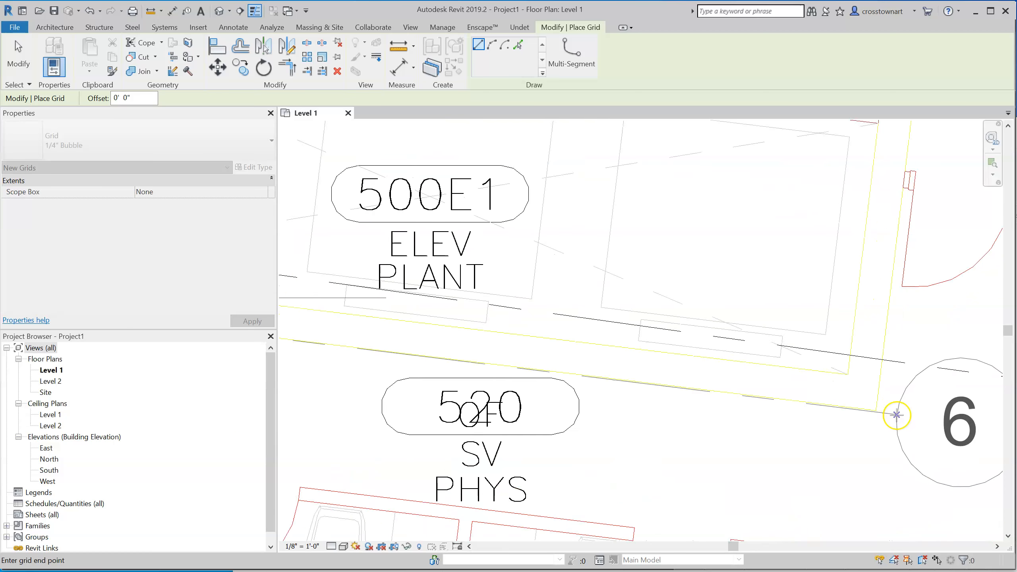
scroll(896, 415, "up", 1)
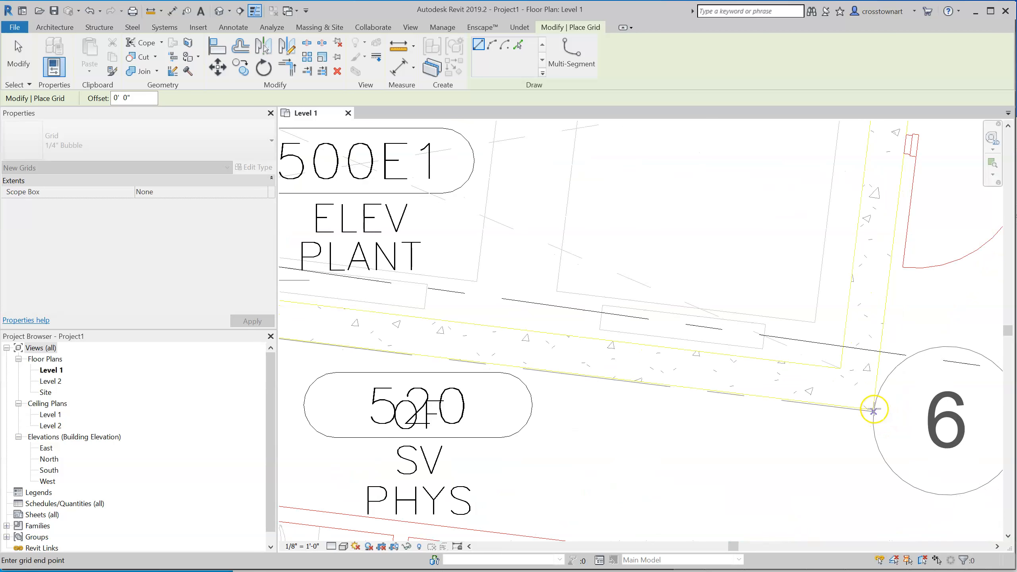
left_click(873, 410)
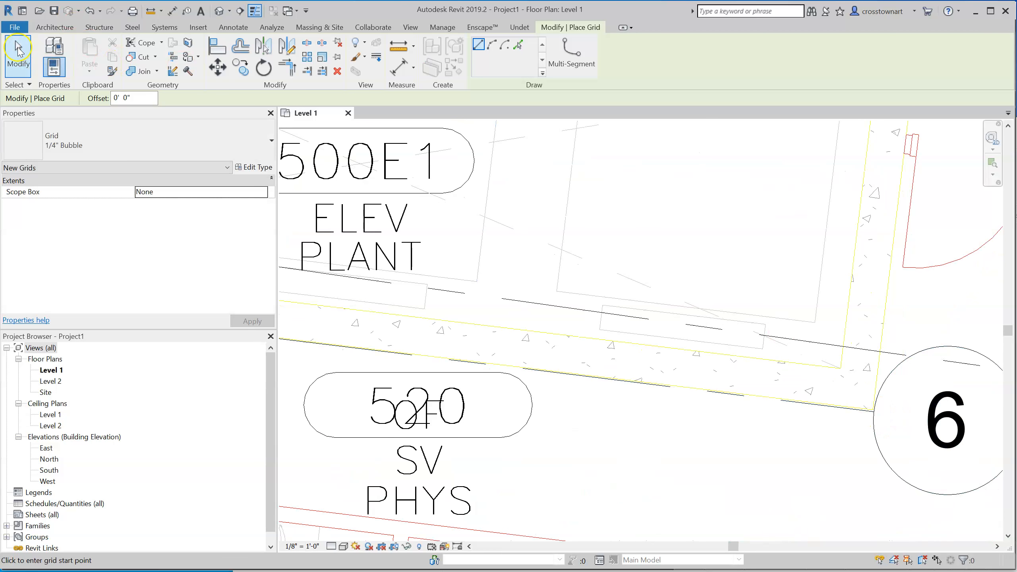
left_click(18, 48)
- Delete grid line 5, which crosses the elevator core
scroll(767, 356, "down", 5)
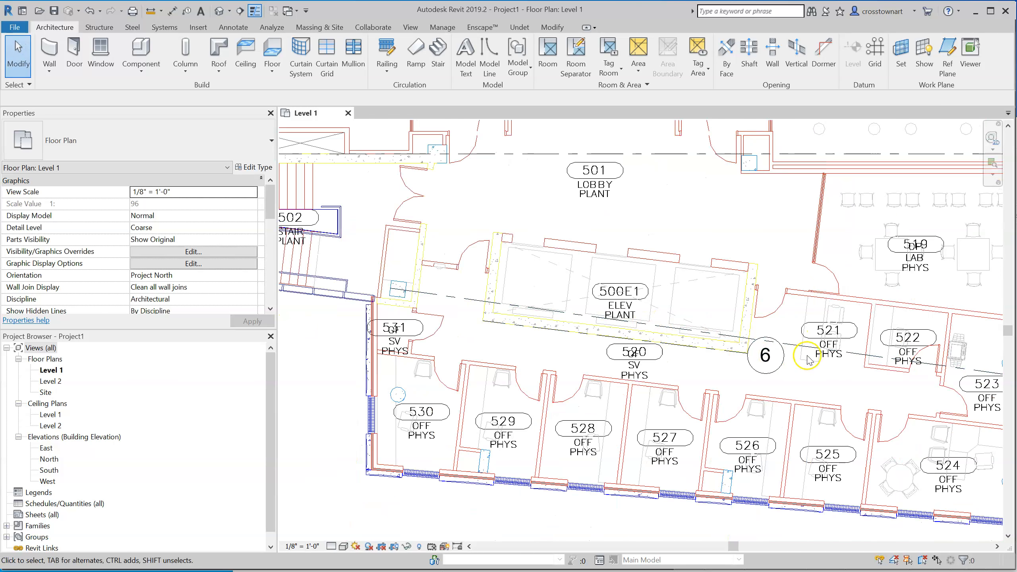
left_click(796, 346)
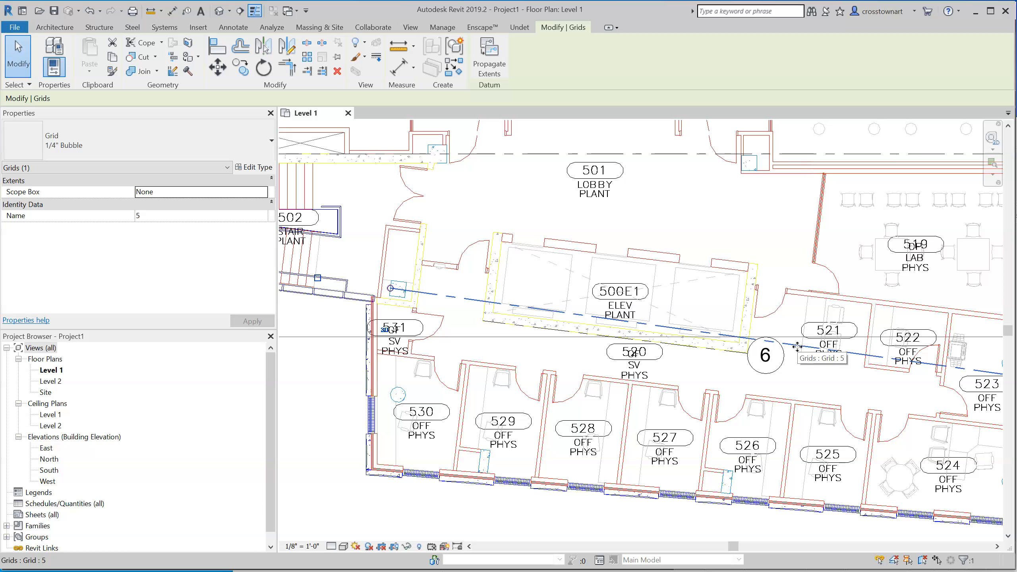
key("Escape")
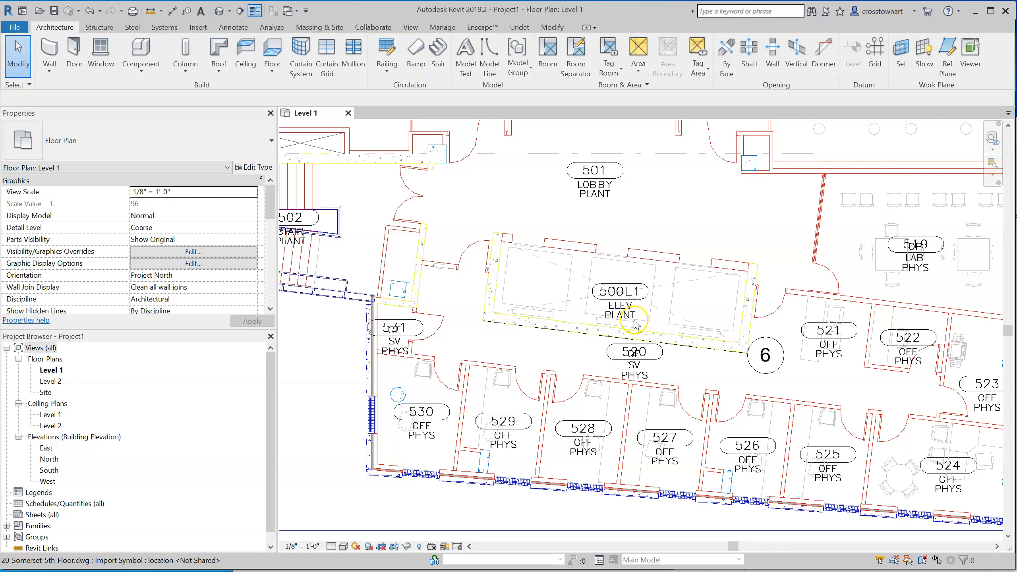
- Examine the columns and exterior wall of the angled south wing around rooms 523 to 531
scroll(634, 324, "down", 3)
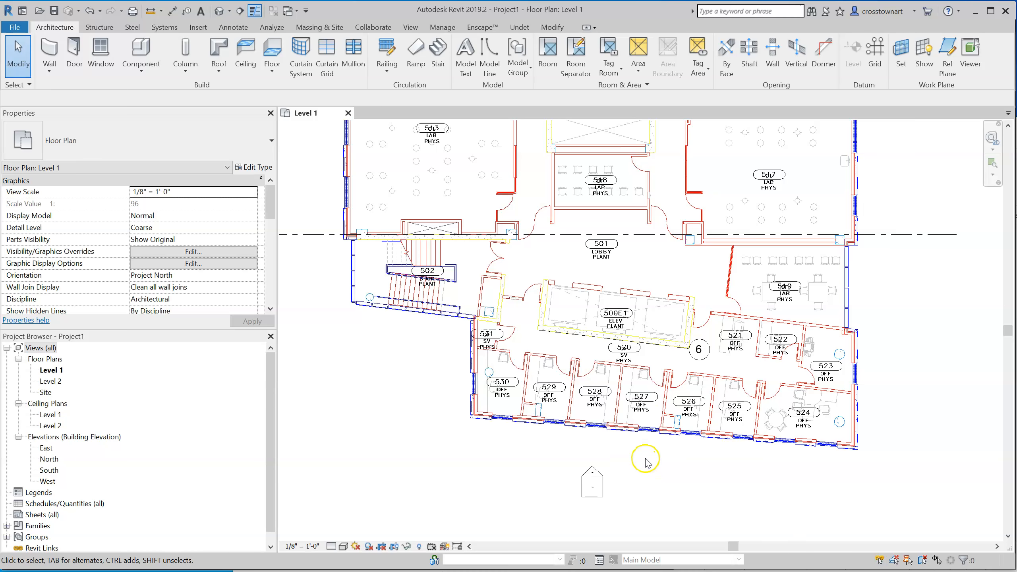
scroll(661, 437, "up", 1)
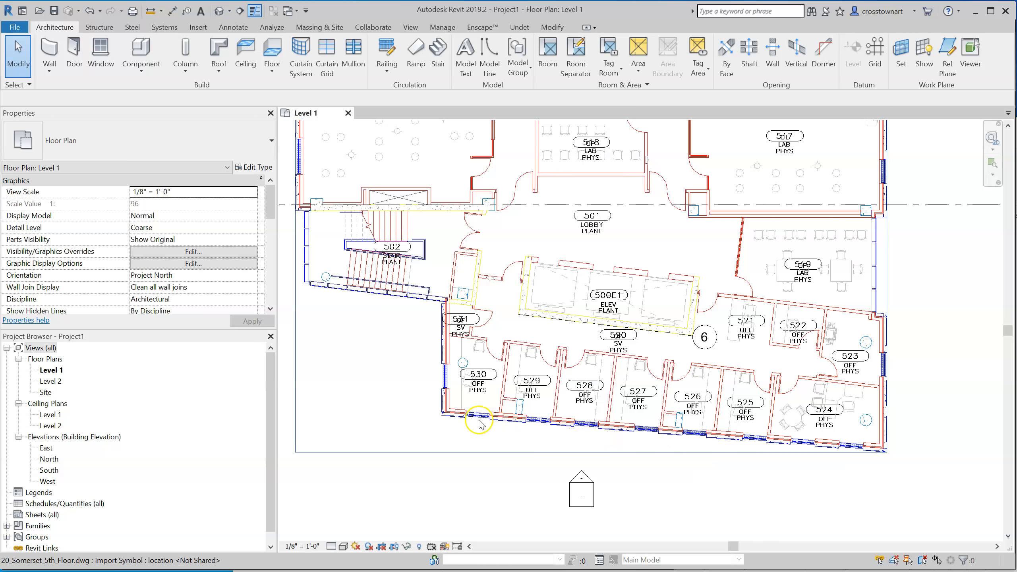
scroll(551, 425, "up", 1)
scroll(551, 424, "up", 1)
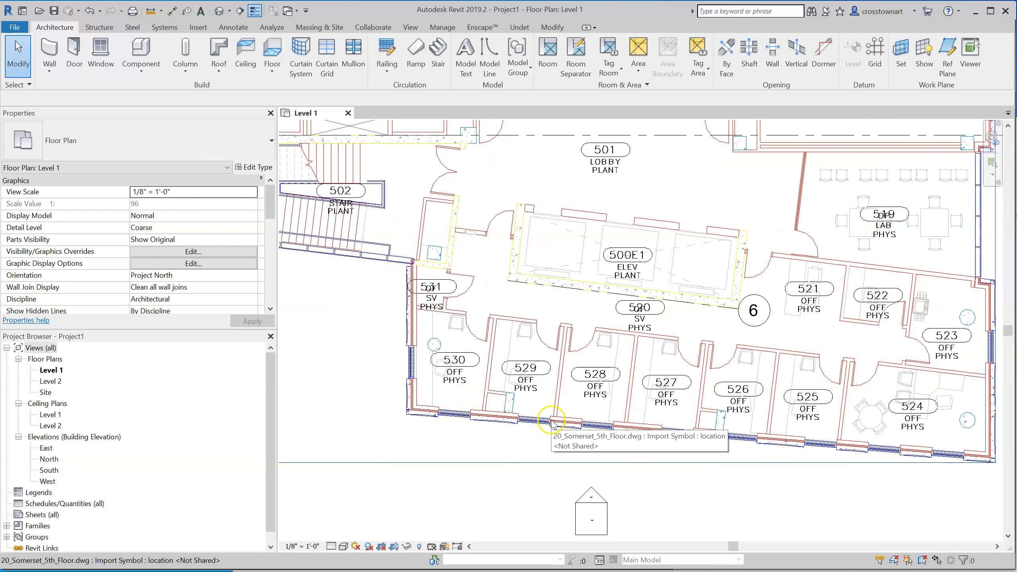
scroll(672, 439, "down", 1)
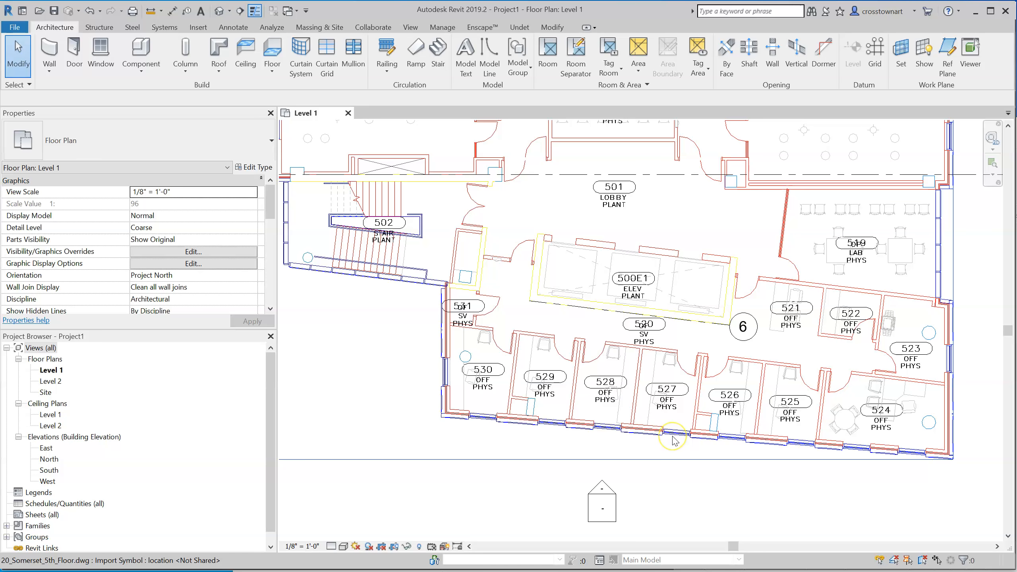
scroll(672, 439, "down", 1)
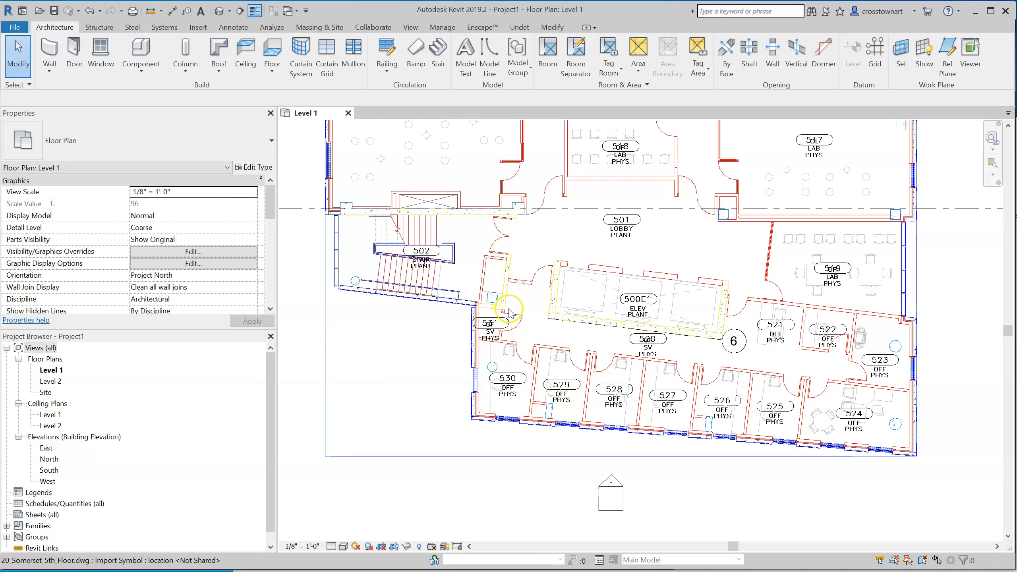
scroll(518, 312, "up", 1)
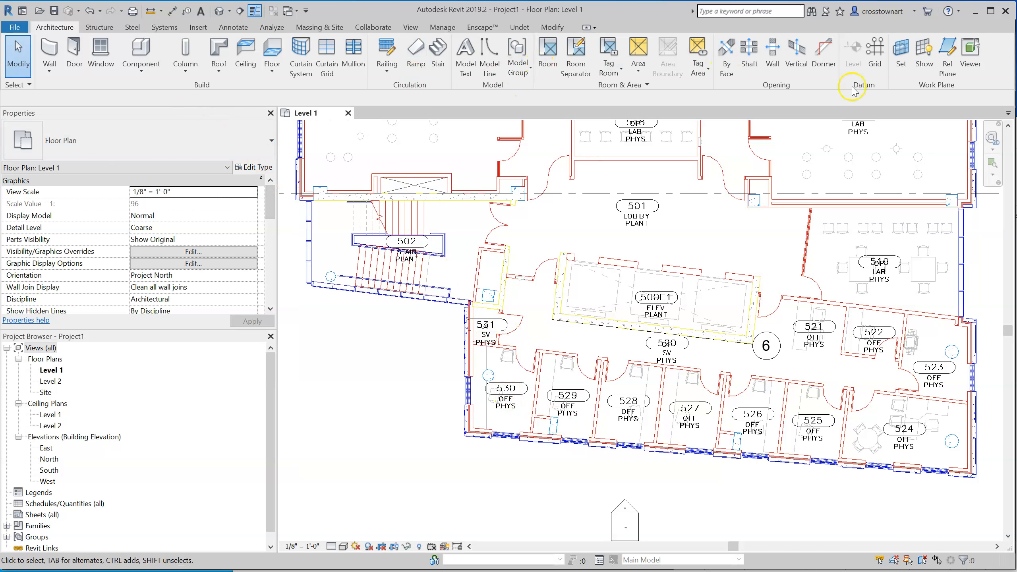
- Draw an angled grid line from the round column in room 530 to the round column in room 524
left_click(874, 48)
scroll(505, 361, "up", 2)
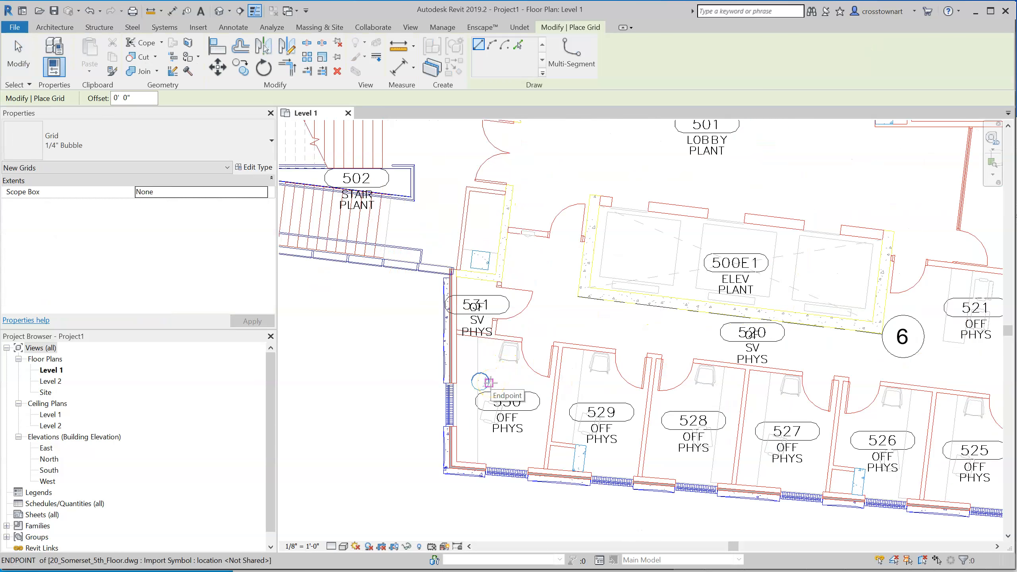
left_click(488, 382)
scroll(466, 364, "down", 4)
scroll(807, 425, "up", 3)
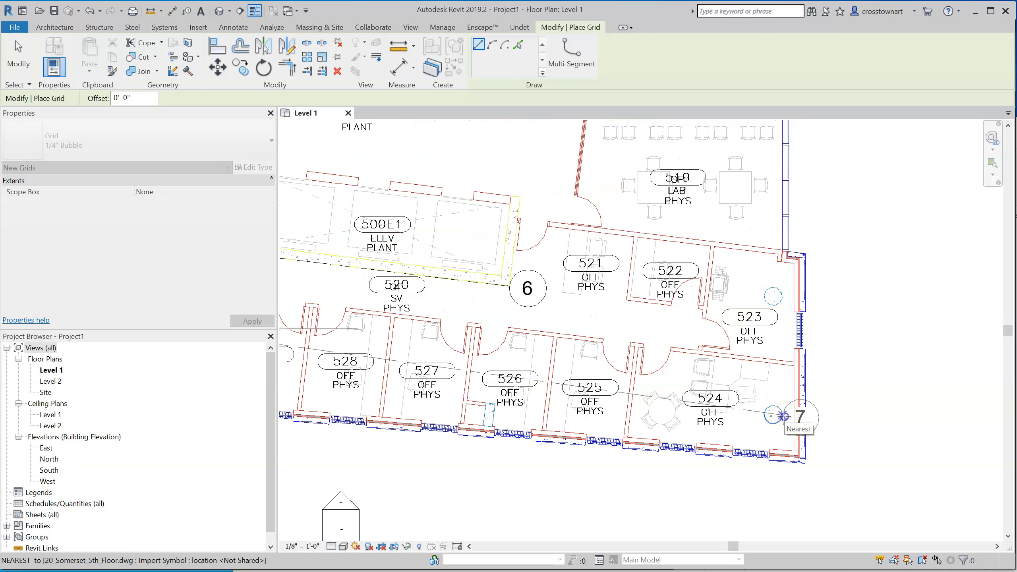
left_click(783, 417)
left_click(12, 67)
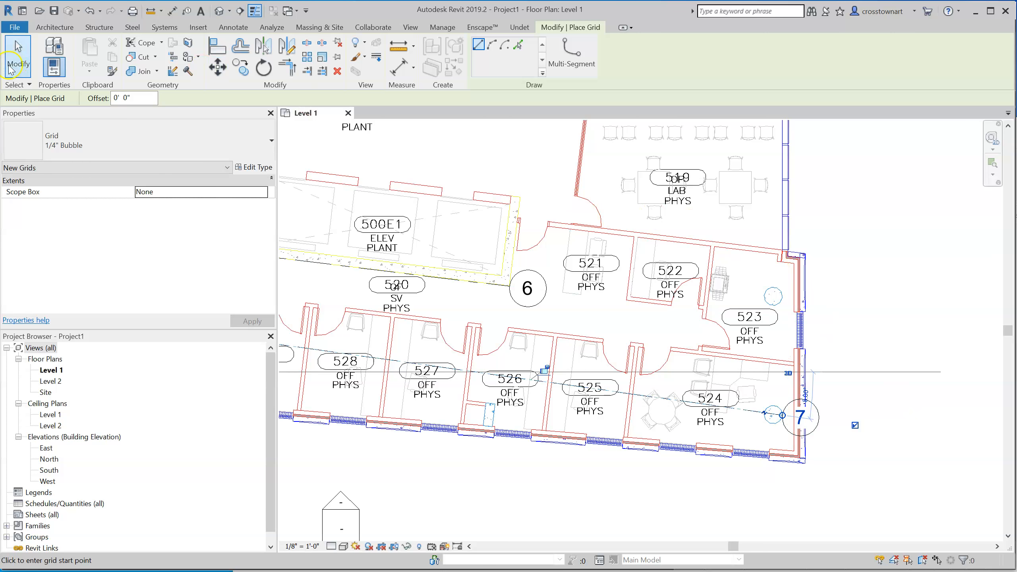
- Extend grid 7's east end past the south wing's east exterior wall
left_click(823, 429)
left_click_drag(783, 417, 868, 428)
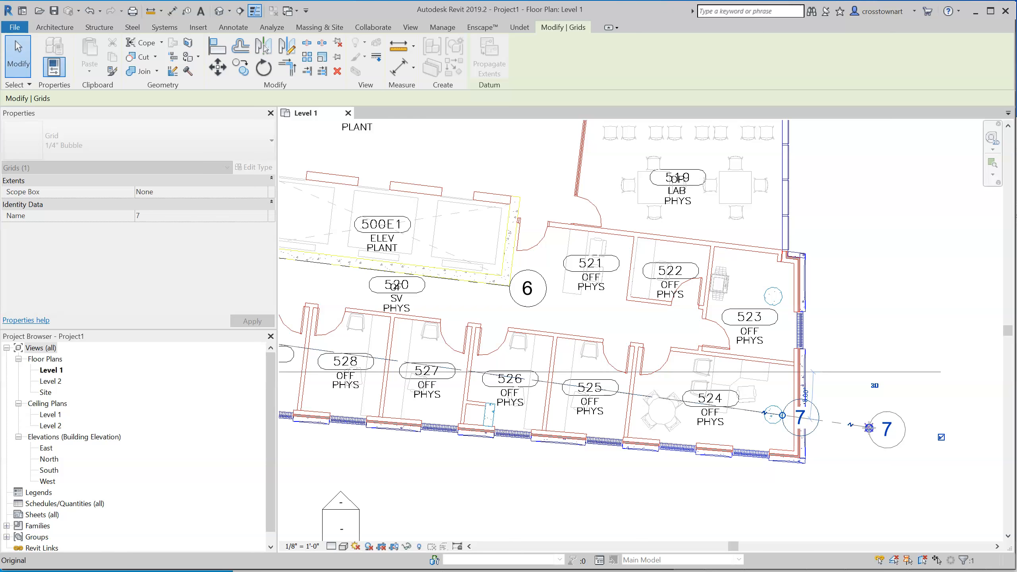
left_click(992, 476)
scroll(992, 476, "down", 2)
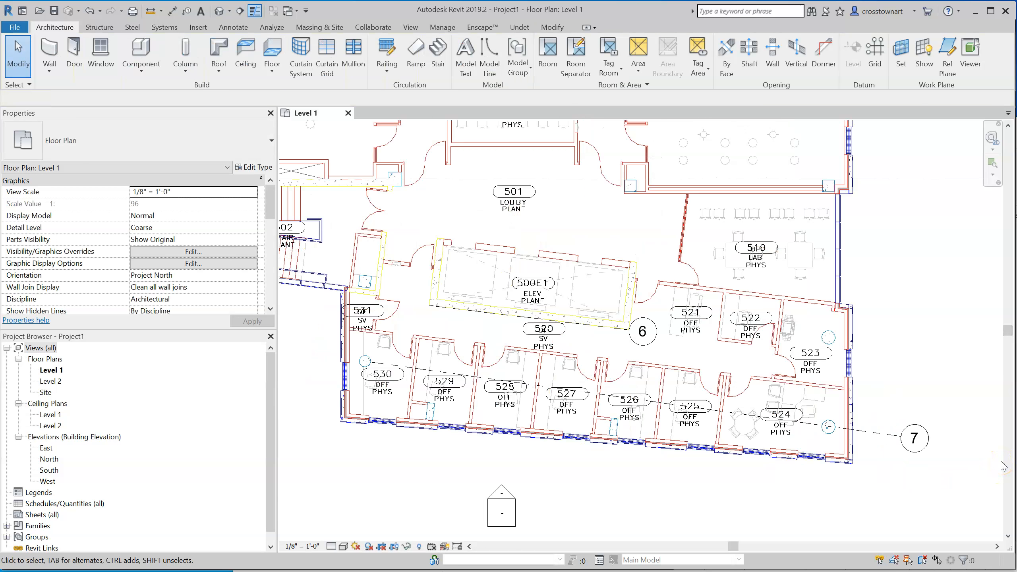
- Extend grid 6's east end beyond the east exterior wall, near the bubble of grid 7
left_click(657, 344)
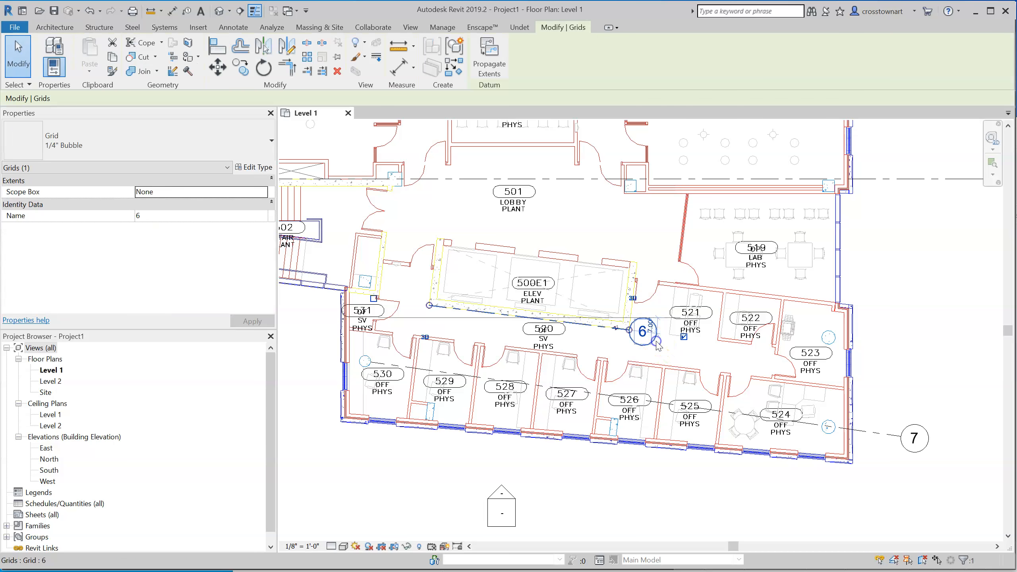
left_click_drag(657, 344, 910, 362)
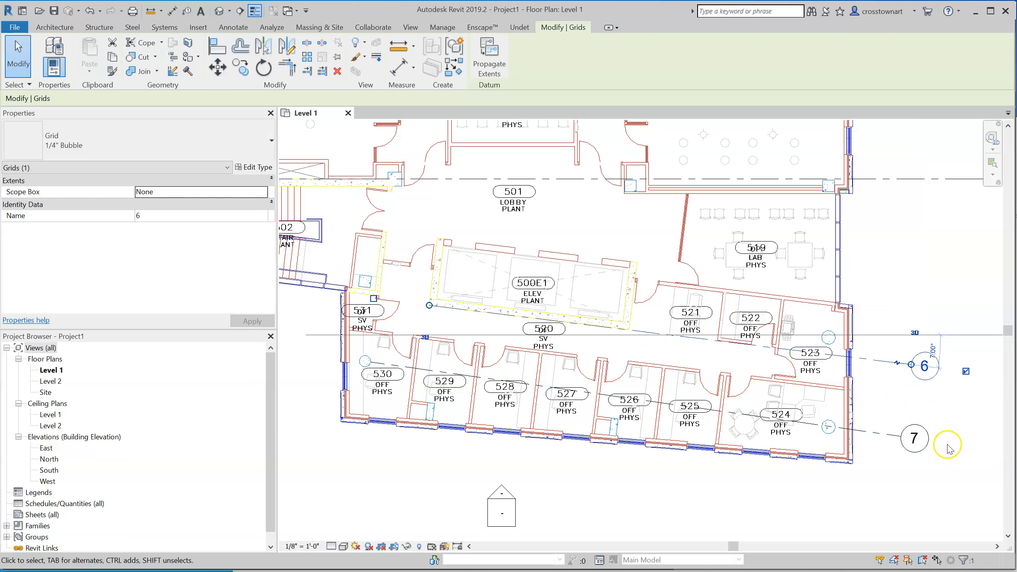
left_click(903, 479)
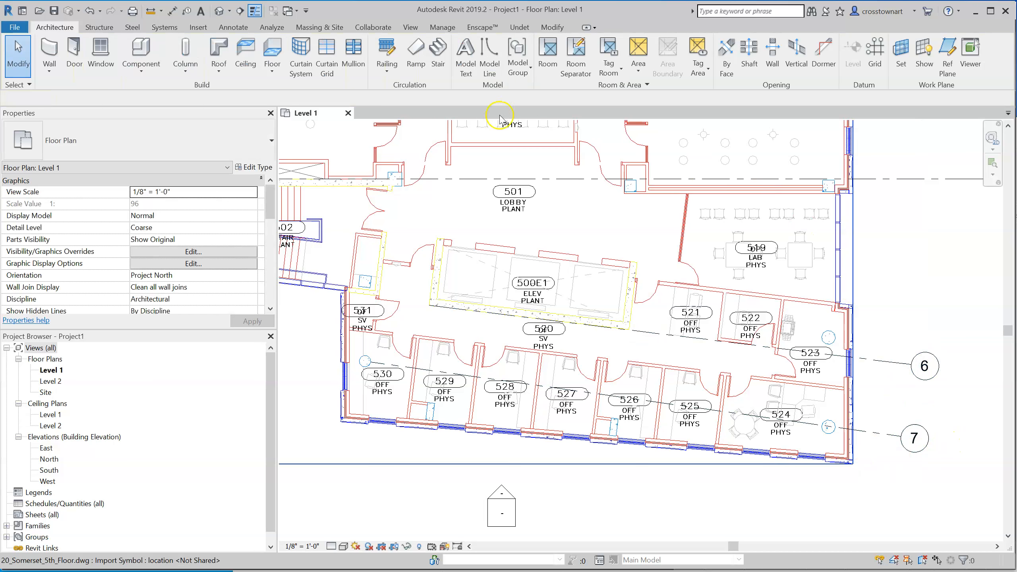
- Try to place an aligned dimension between grids 7 and 6 outside the east wall
left_click(233, 28)
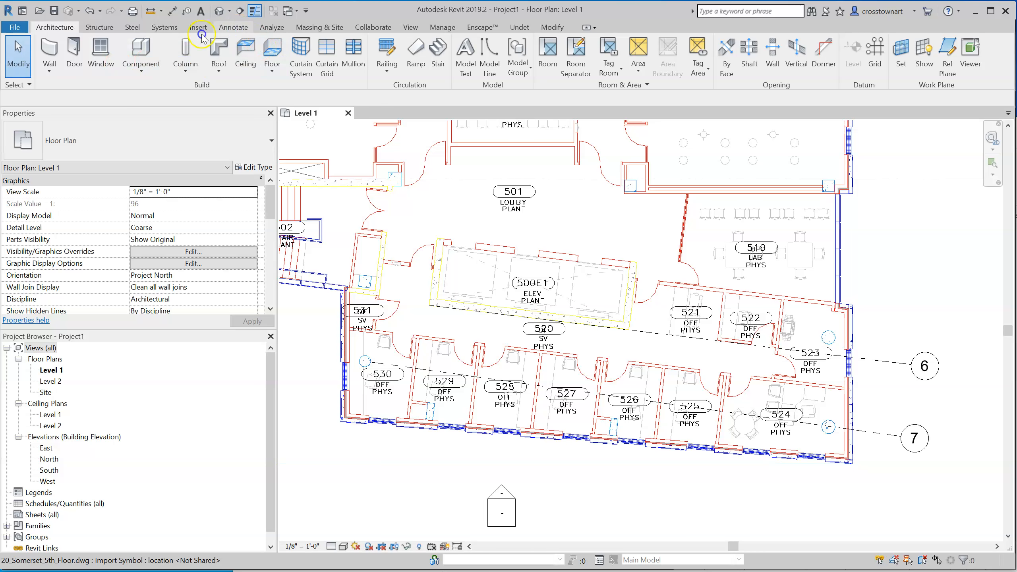
left_click(68, 58)
left_click(50, 52)
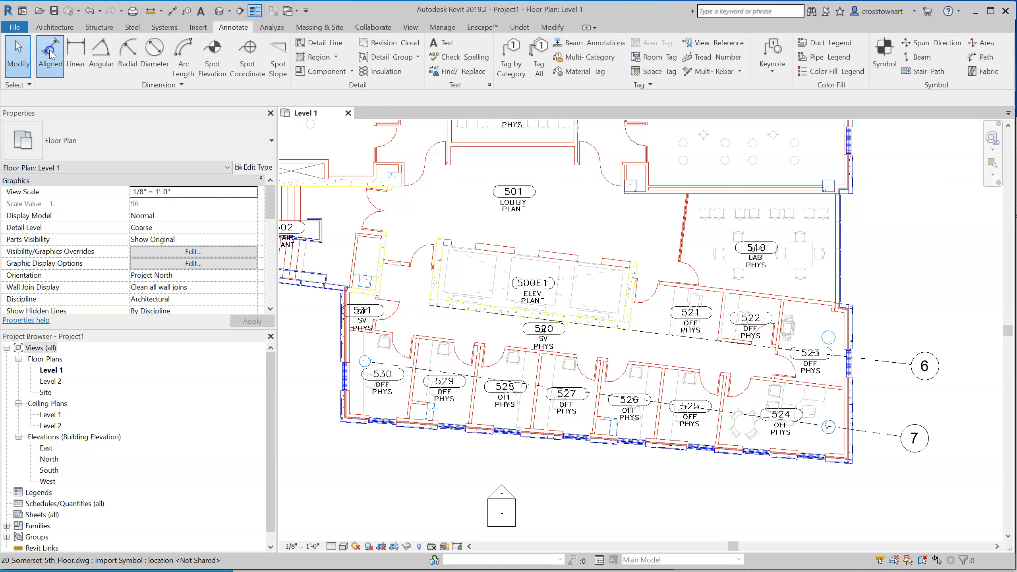
left_click(865, 432)
left_click(878, 365)
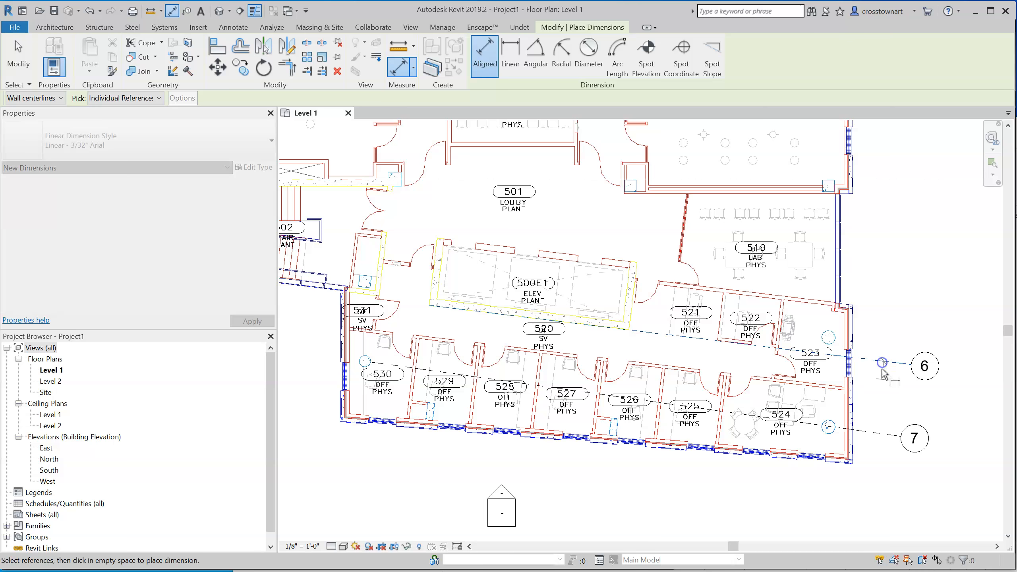
key("Escape")
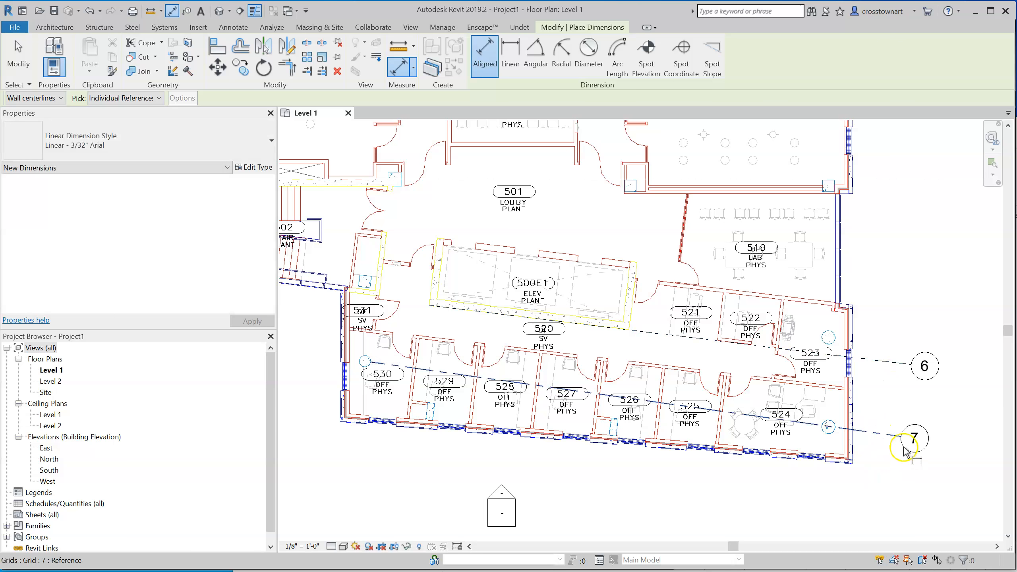
key("Escape")
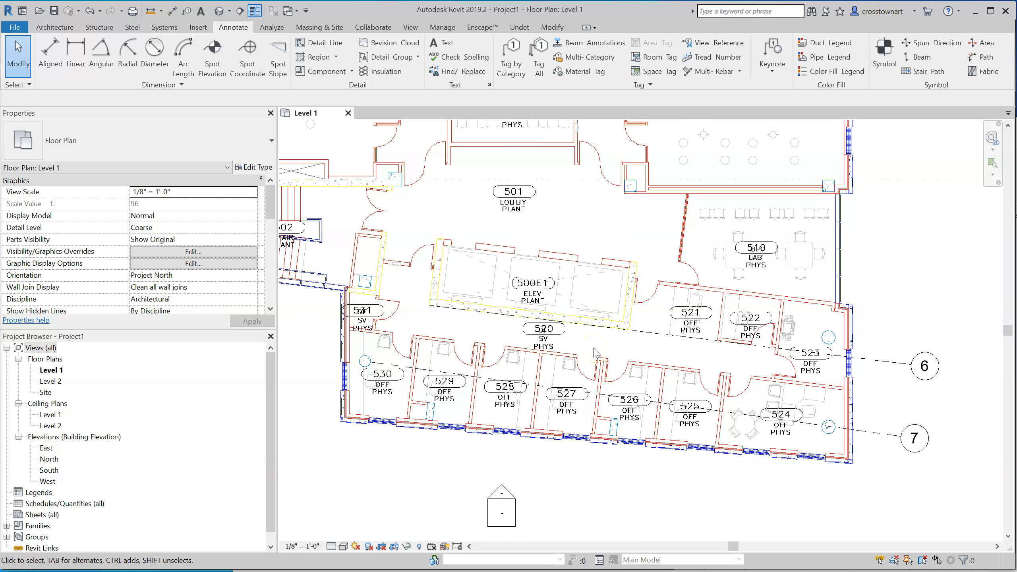
scroll(825, 480, "down", 3)
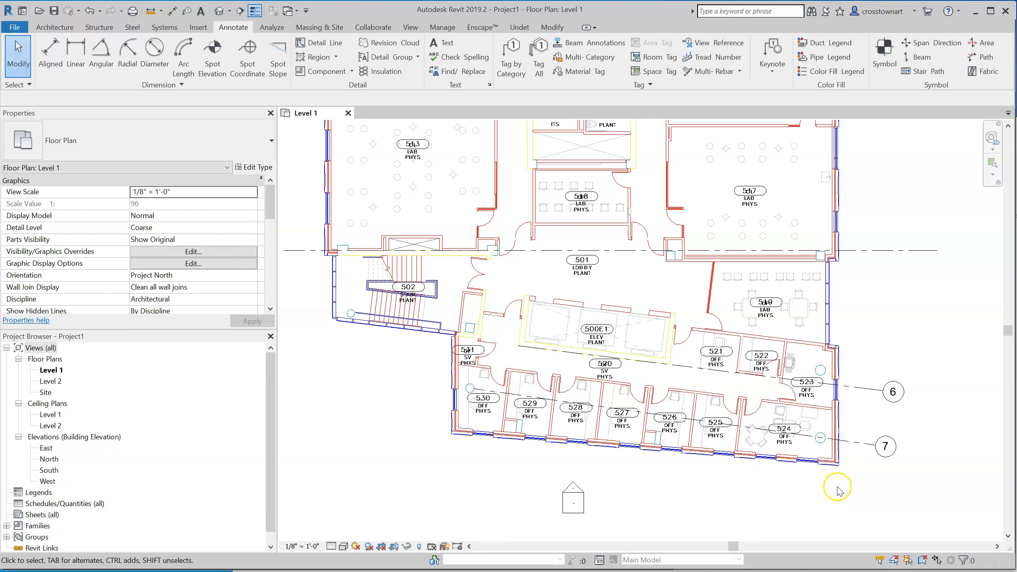
scroll(440, 344, "up", 1)
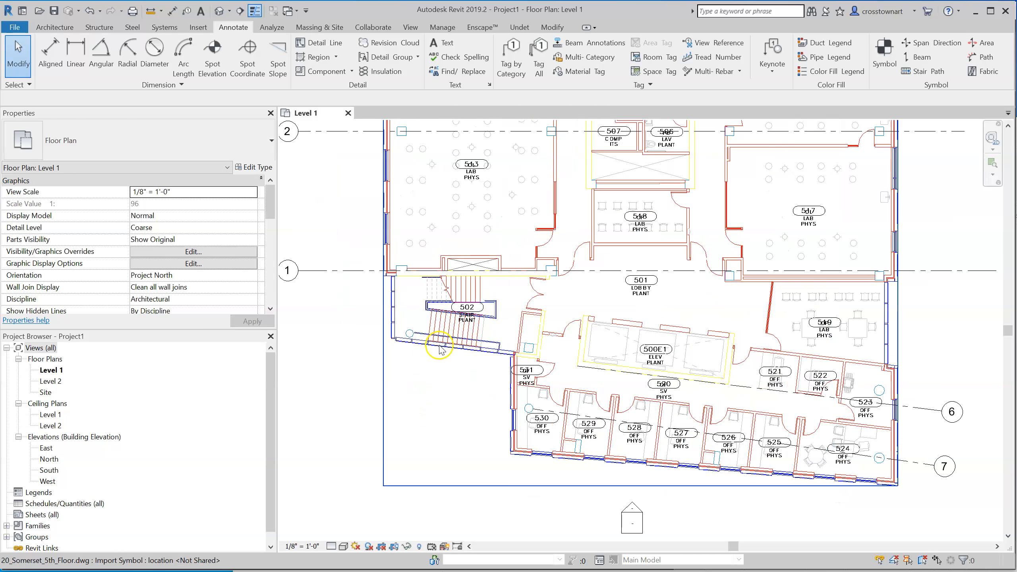
scroll(505, 408, "up", 1)
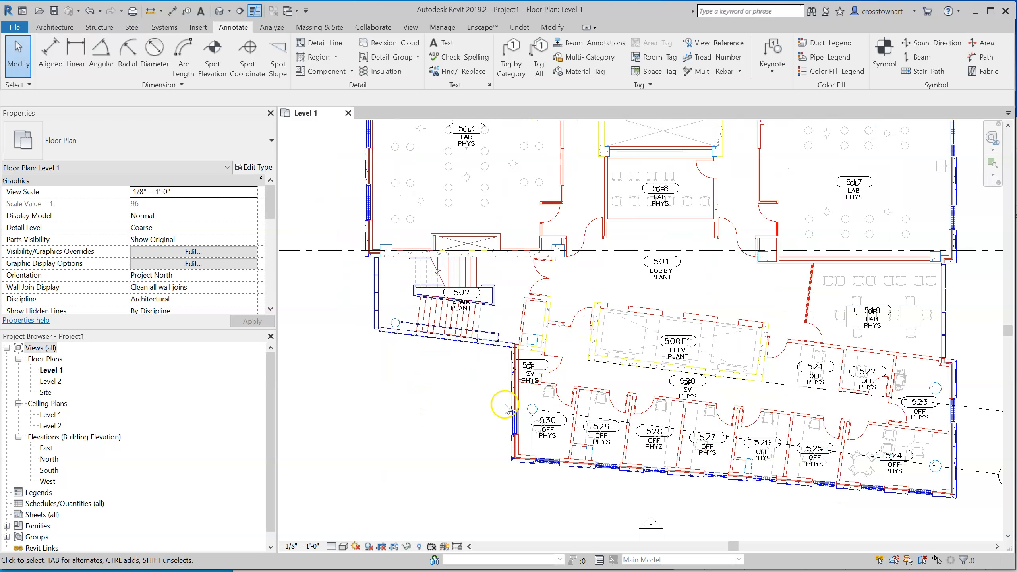
scroll(485, 404, "down", 2)
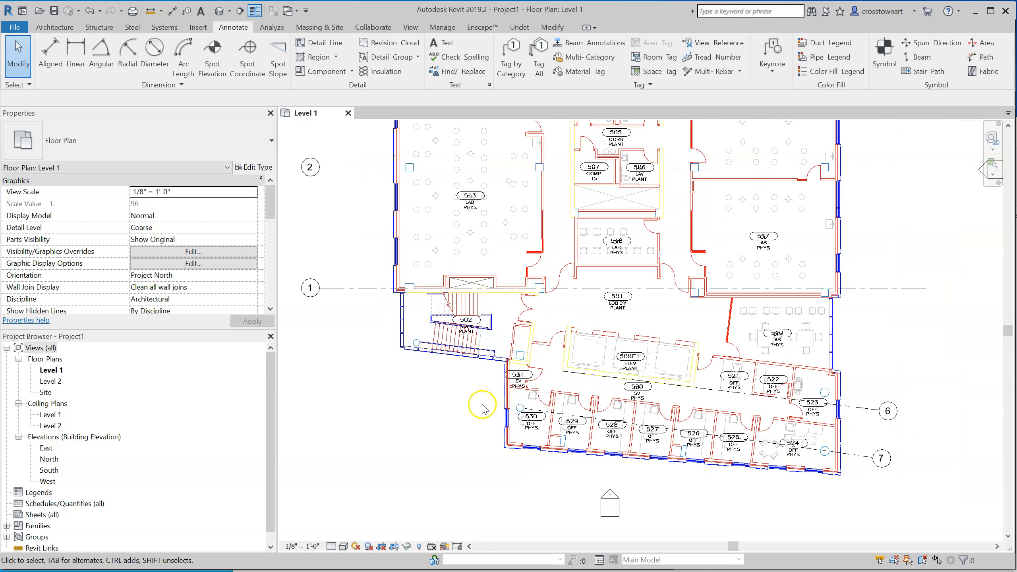